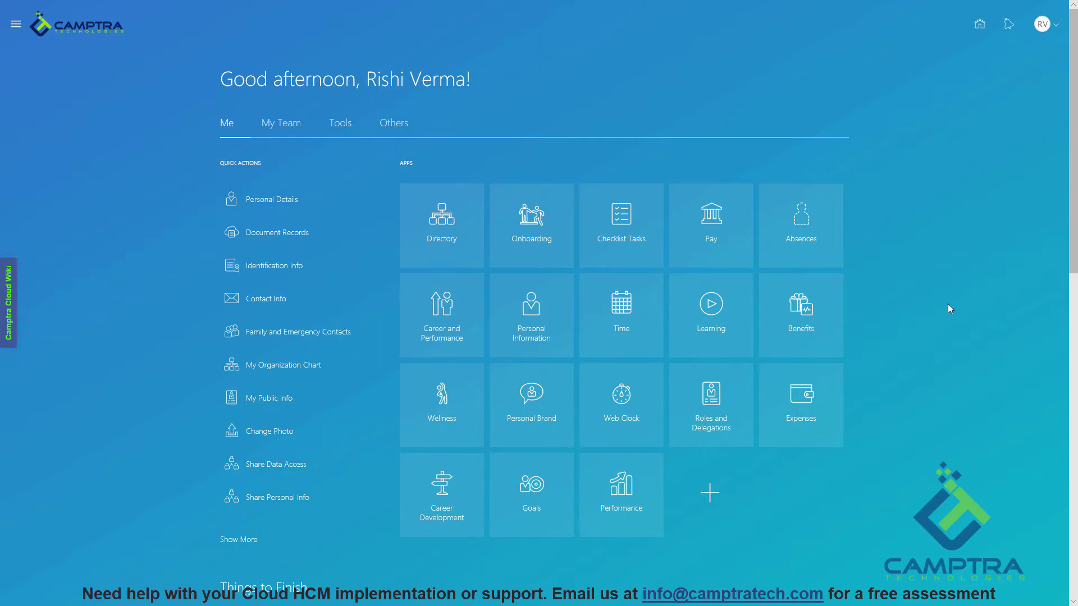
click(534, 316)
Step: Open My Team from the My Team tab and review a team member's actions menu
click(288, 125)
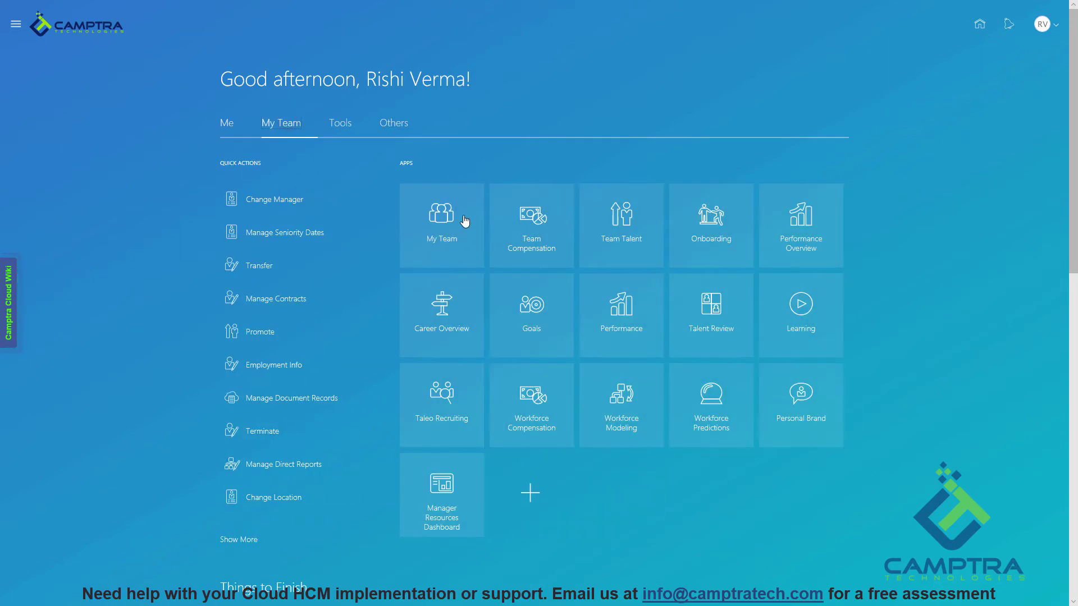
click(436, 224)
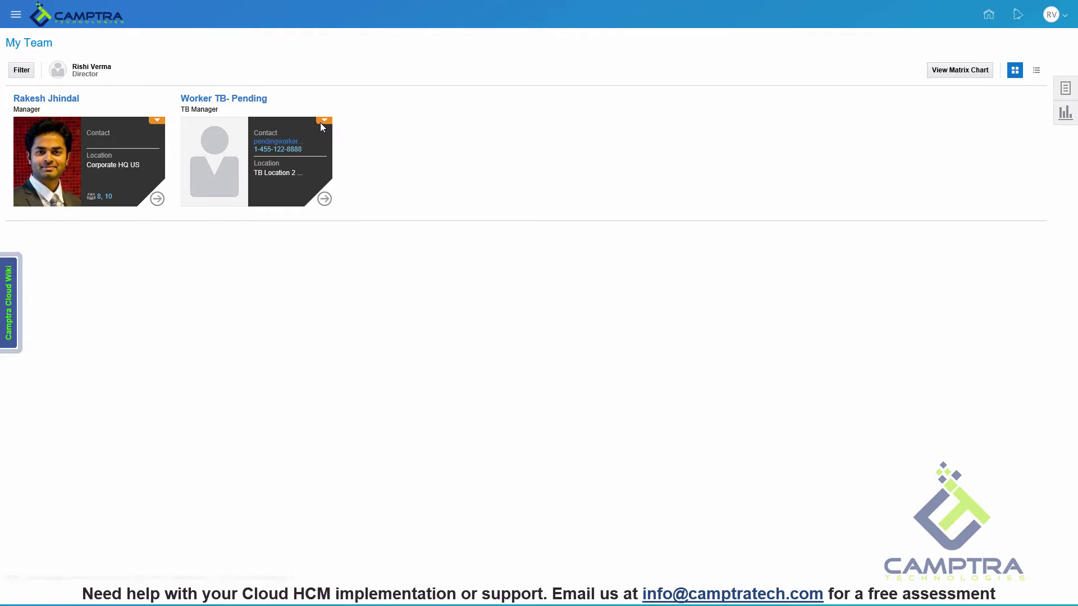
click(197, 193)
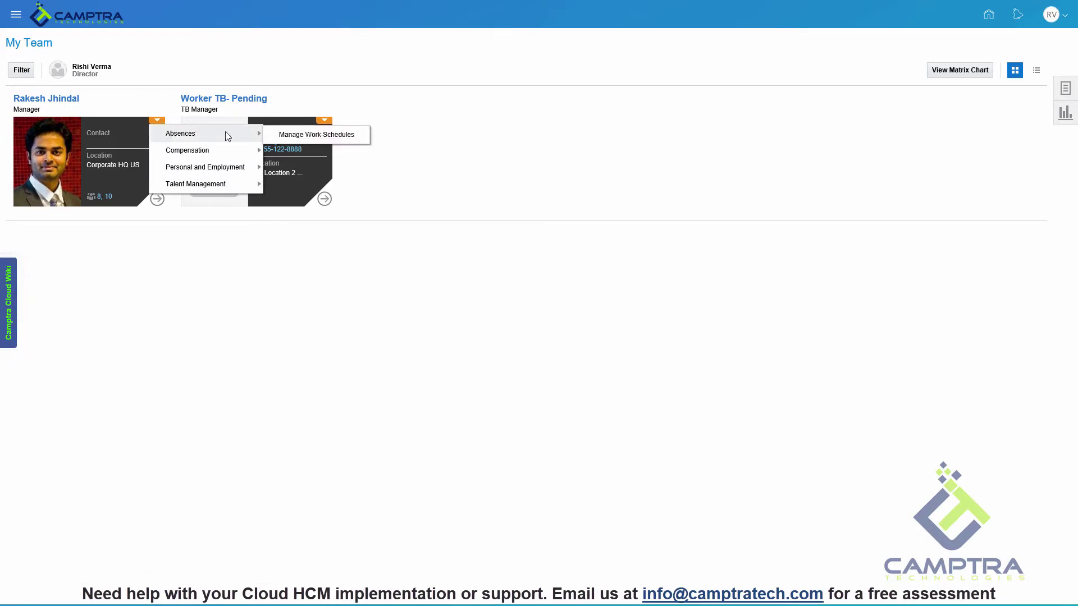
mouse_move(216, 155)
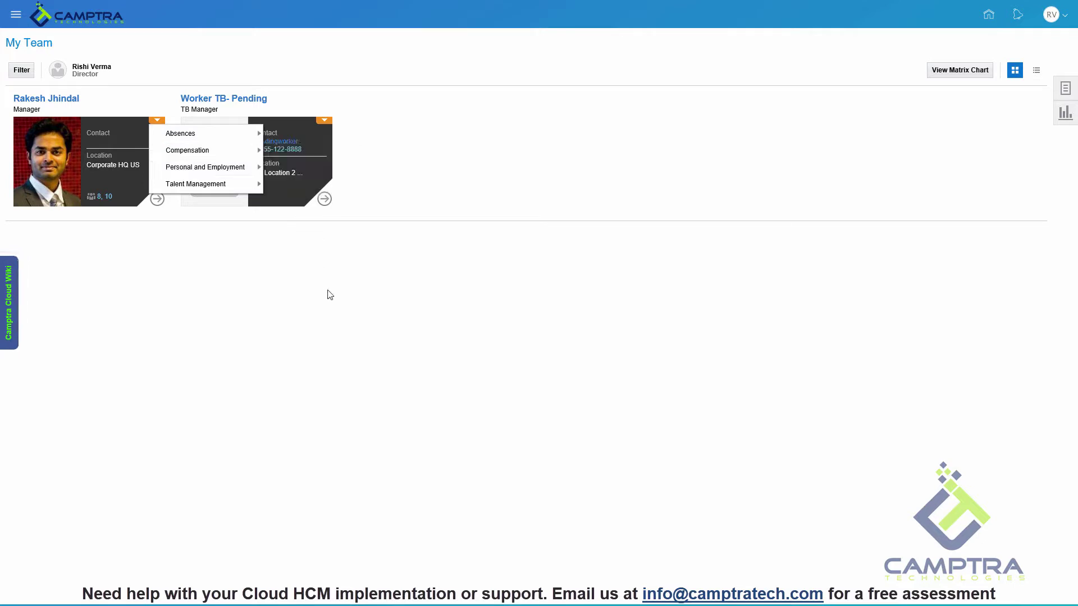
click(623, 322)
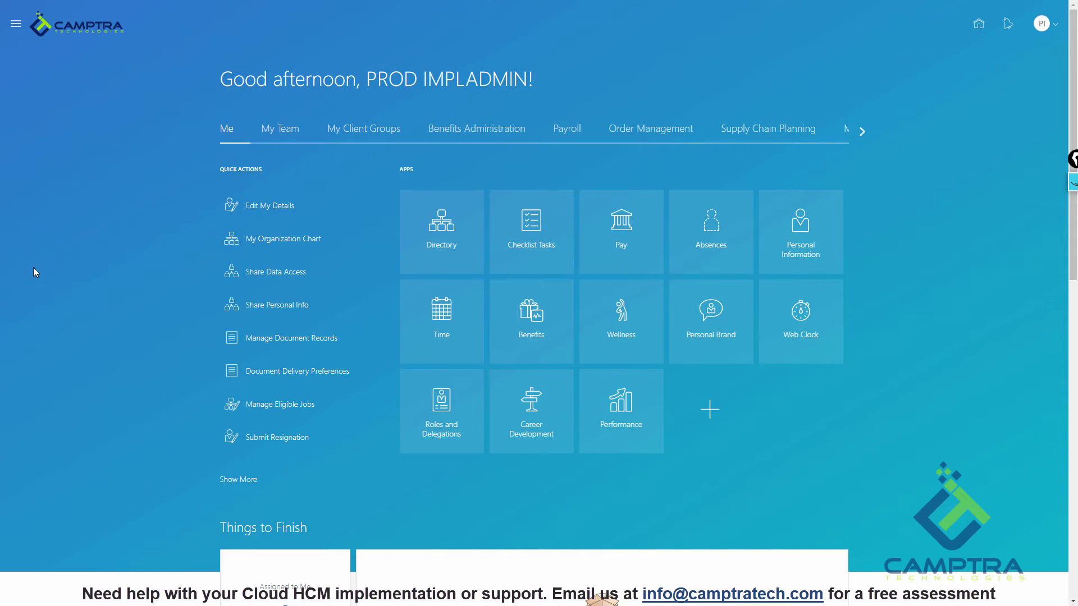
Step: Go to Setup and Maintenance and open the setup task search
click(1055, 24)
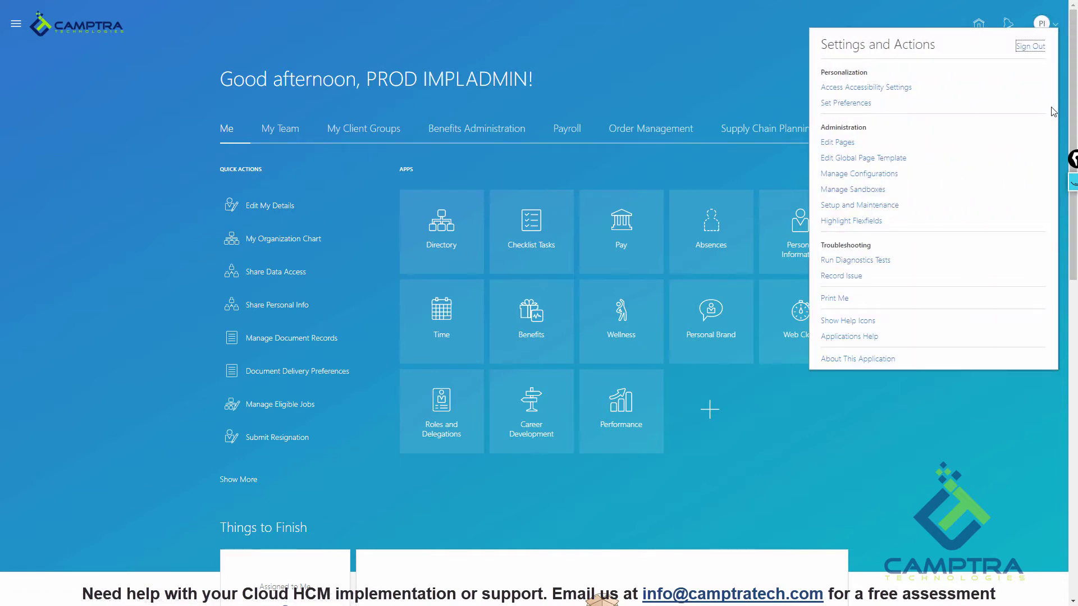
click(851, 206)
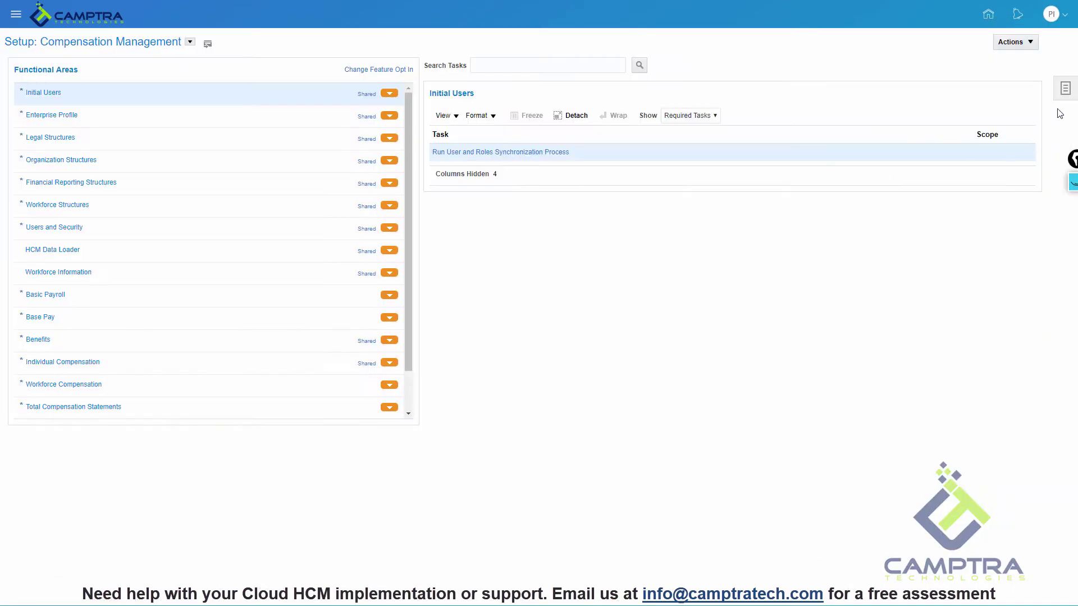
click(1065, 89)
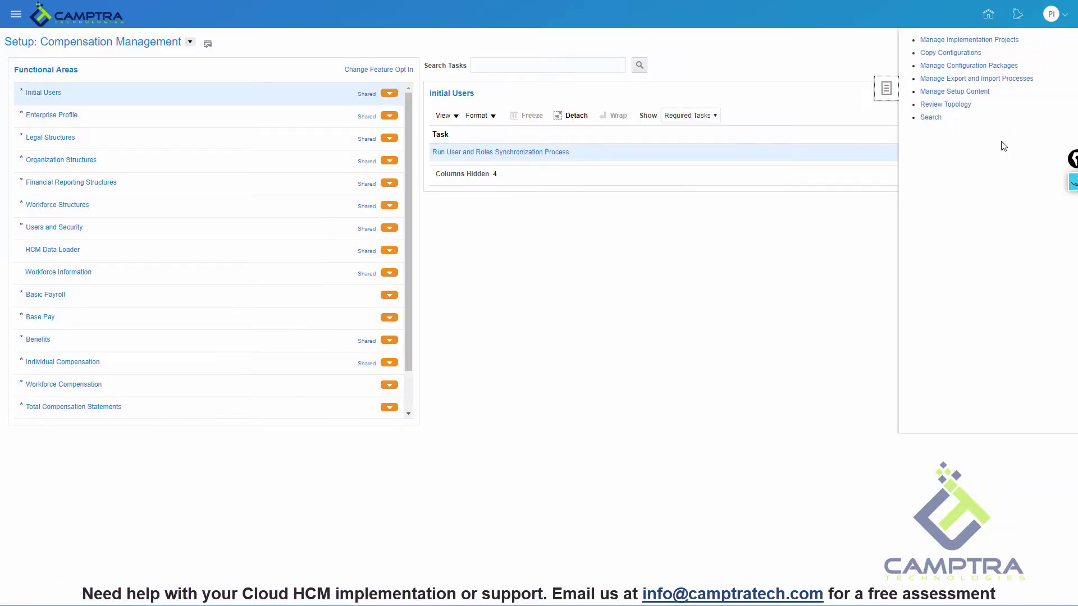
click(931, 116)
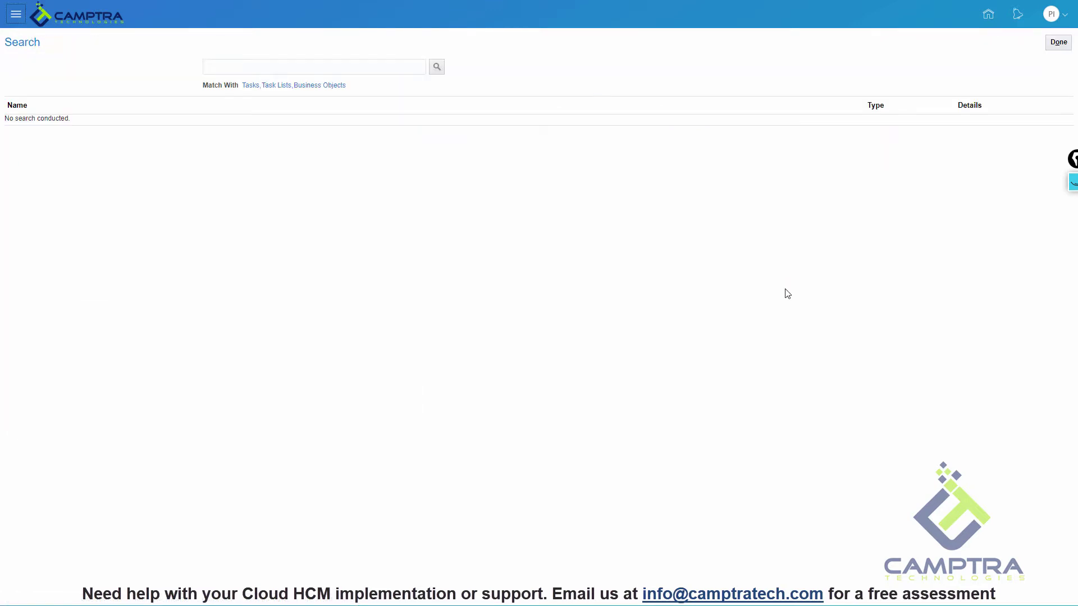
Step: Search the setup tasks for 'MANAGE ADMIN'
click(373, 69)
text(MA)
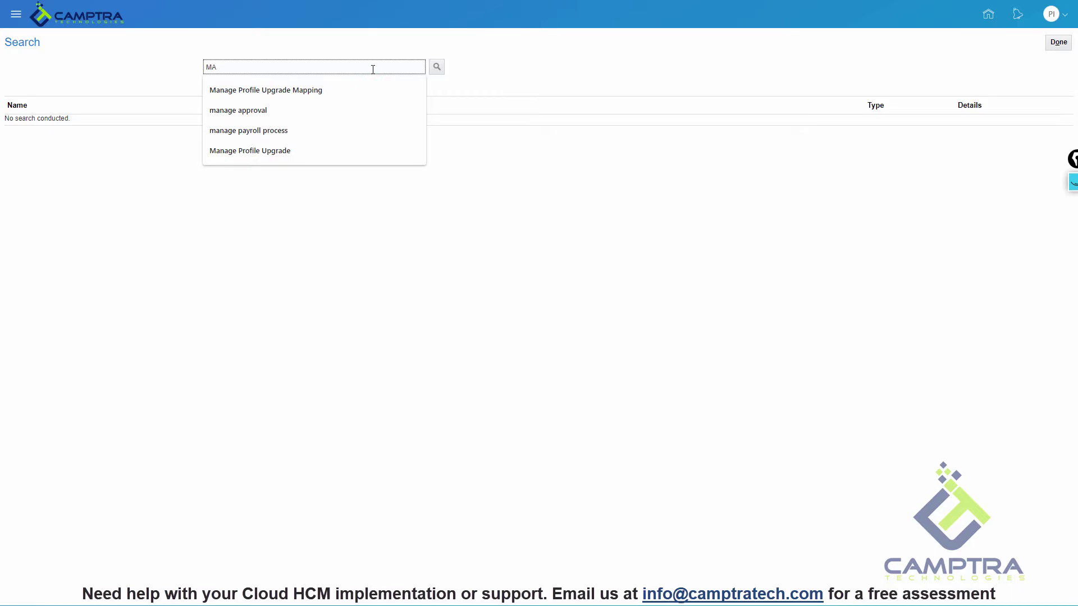
text(NAGE AD)
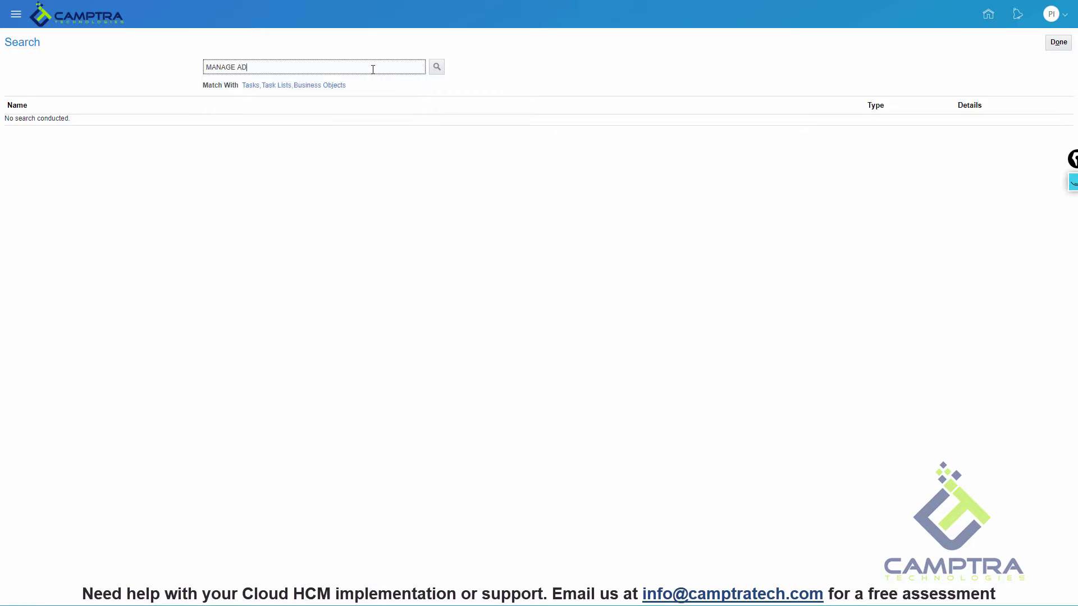
text(MIN)
key(Return)
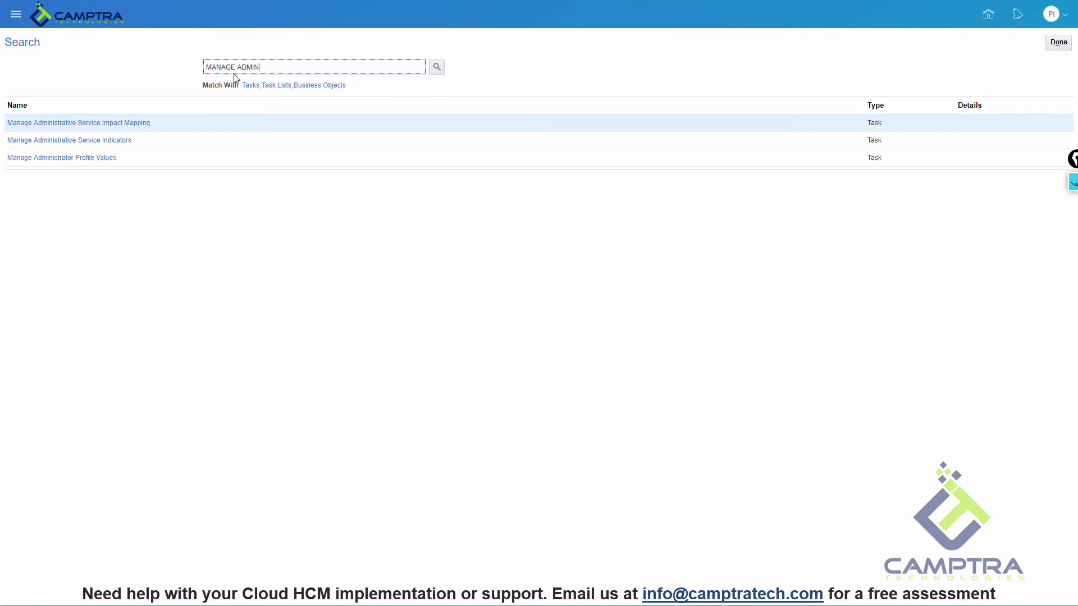
Step: In Manage Administrator Profile Values, search Profile Option Code 'PER%RESPONSIVE%'
click(96, 159)
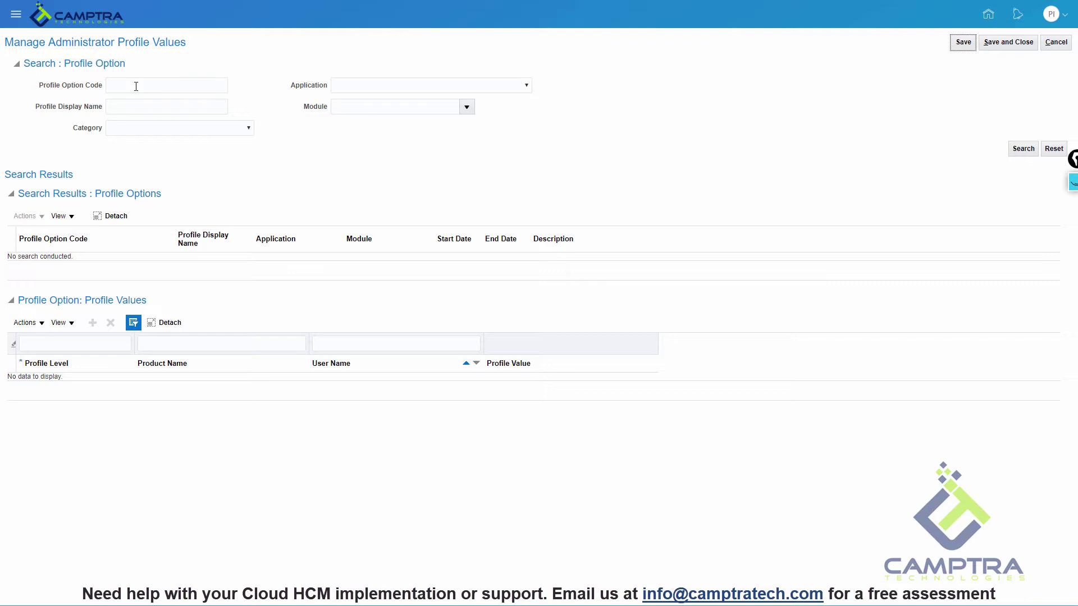
click(136, 86)
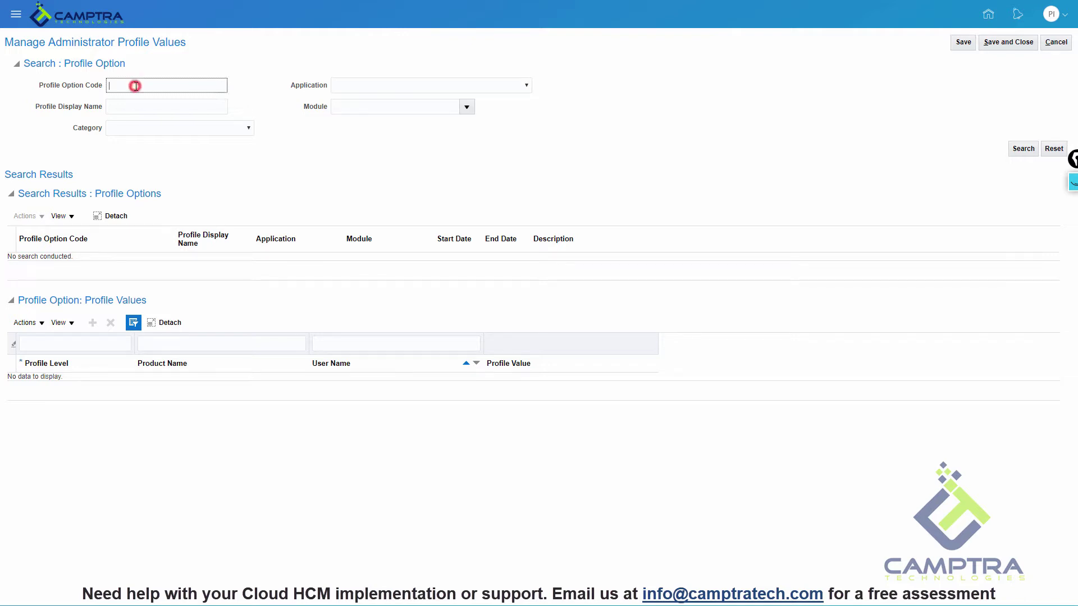
text(PER)
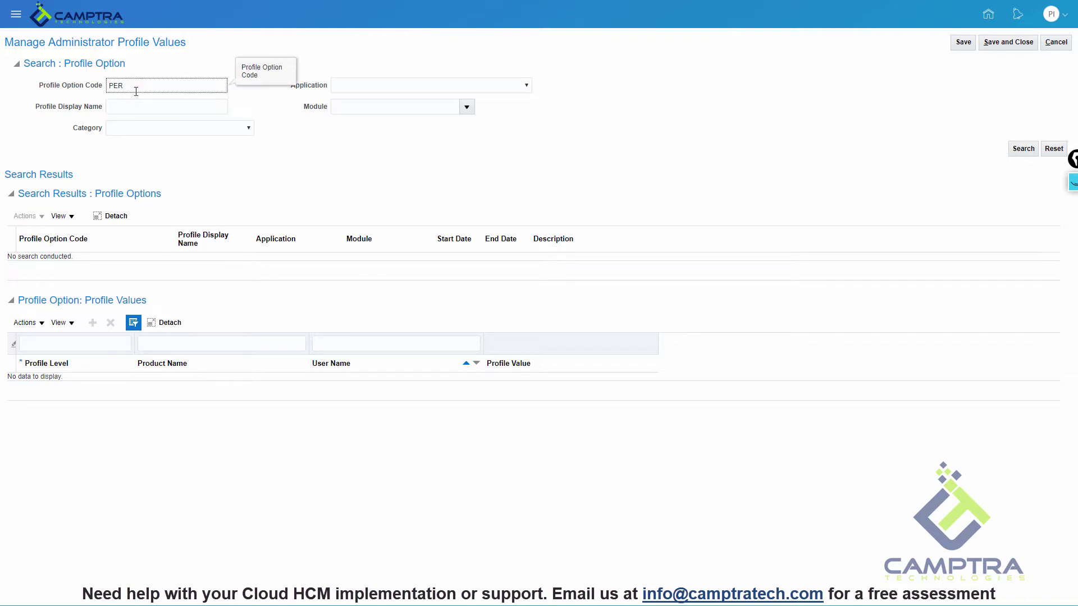
text(%RESPONSIVE%)
click(1022, 150)
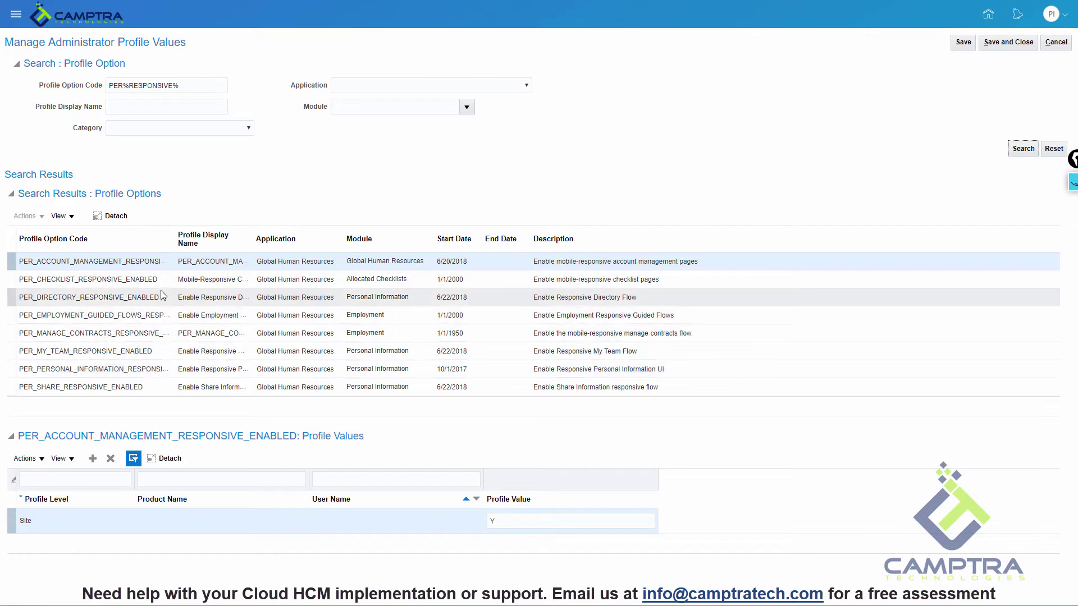
Step: Set PER_MY_TEAM_RESPONSIVE_ENABLED's site value from N to Y and save
drag(173, 236, 259, 238)
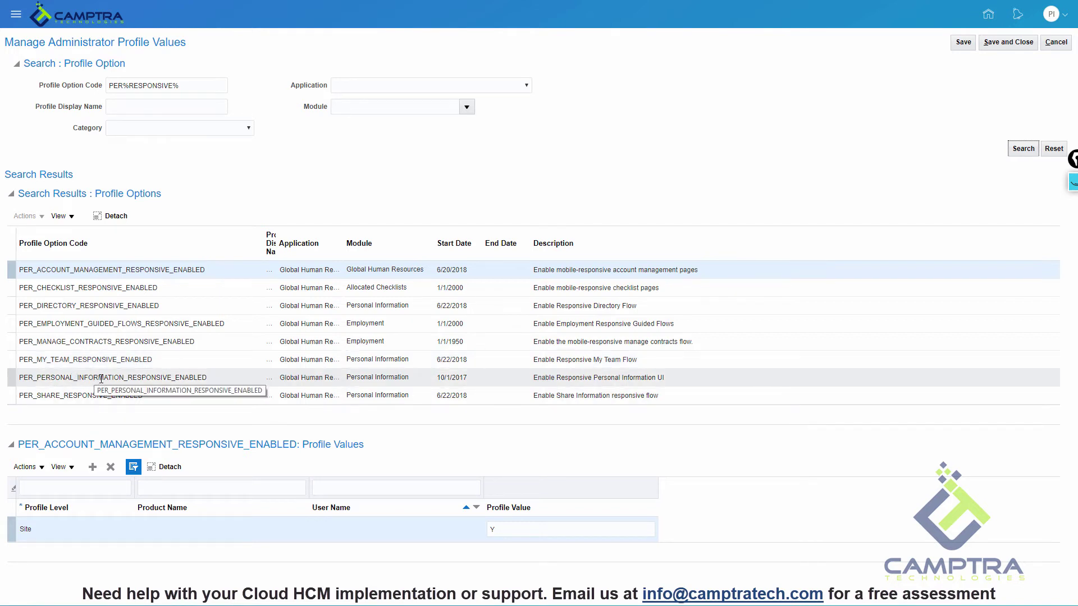
click(147, 360)
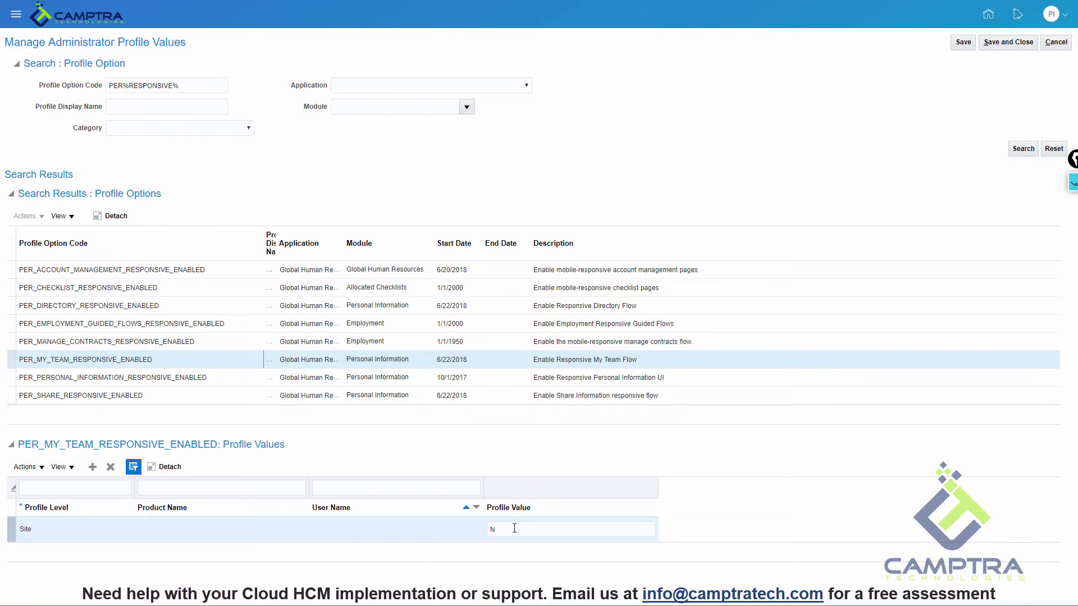
click(514, 528)
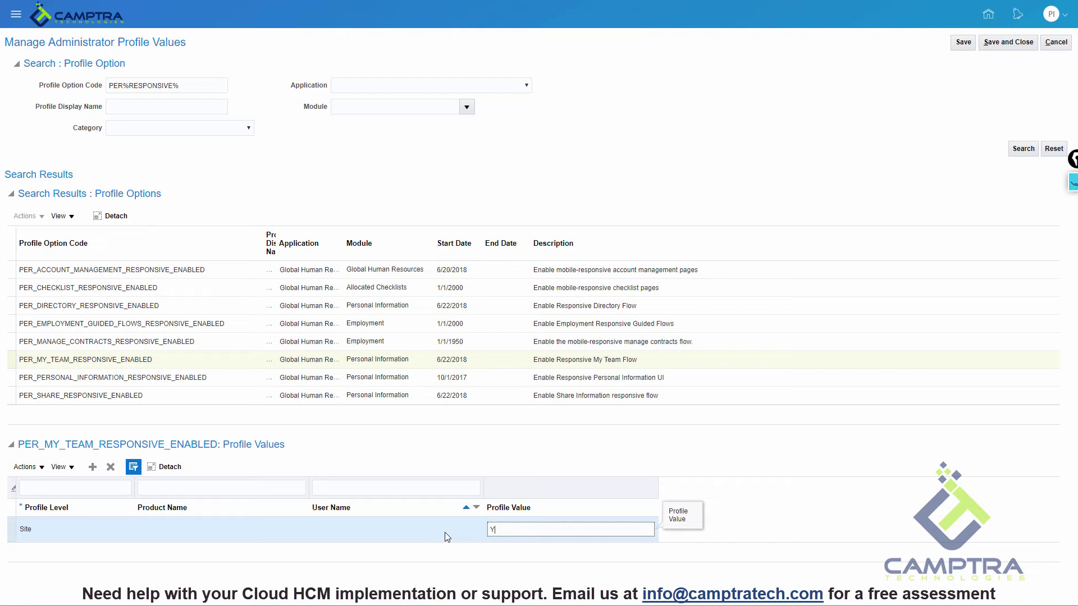
click(964, 43)
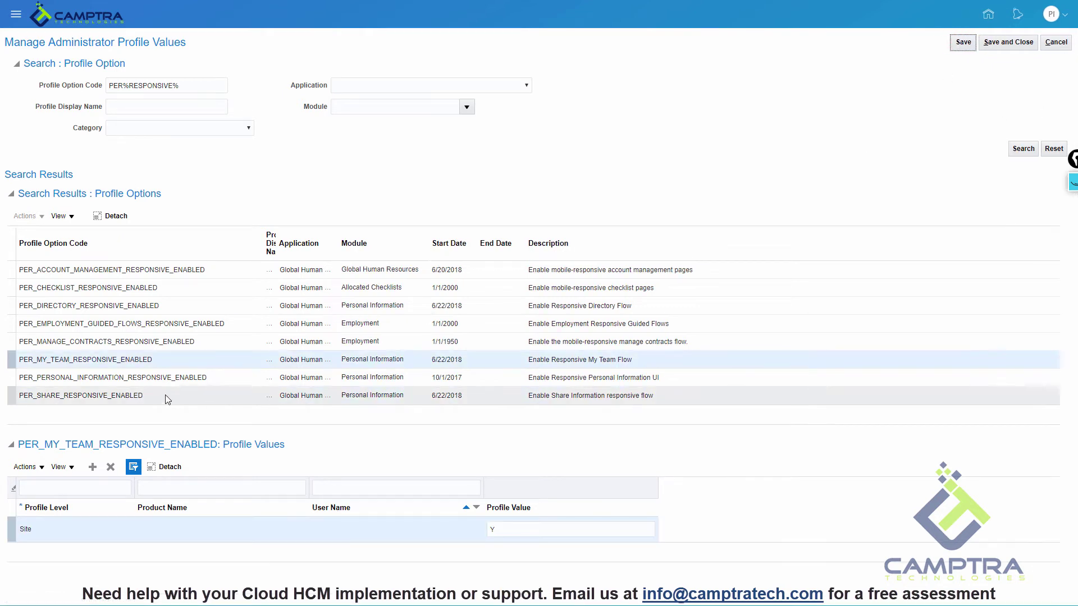
Step: Set PER_PERSONAL_INFORMATION_RESPONSIVE_ENABLED's site value to Y, then save and close
click(171, 379)
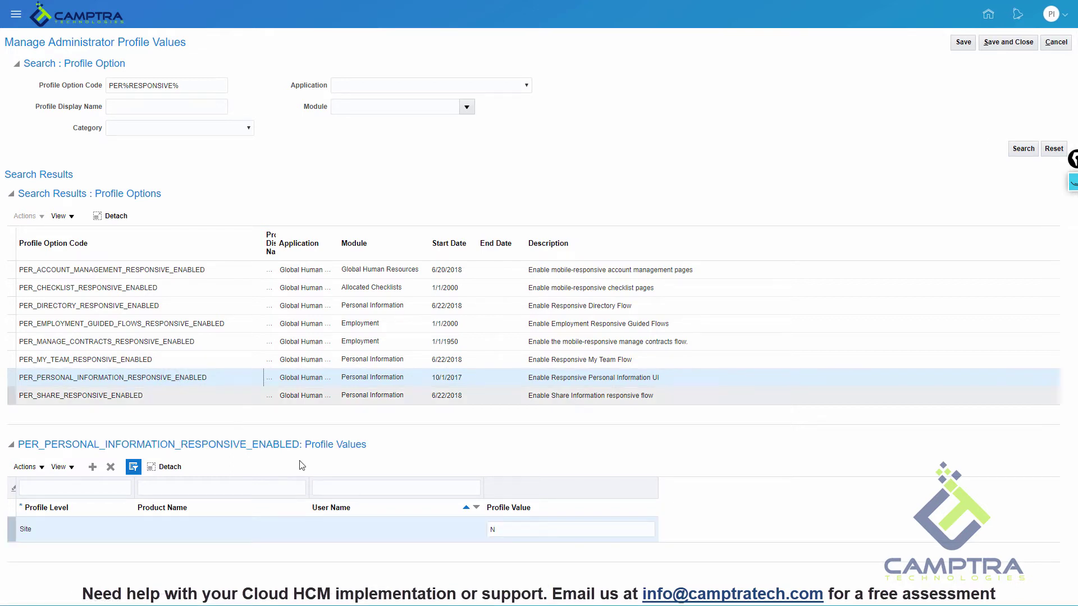
click(457, 535)
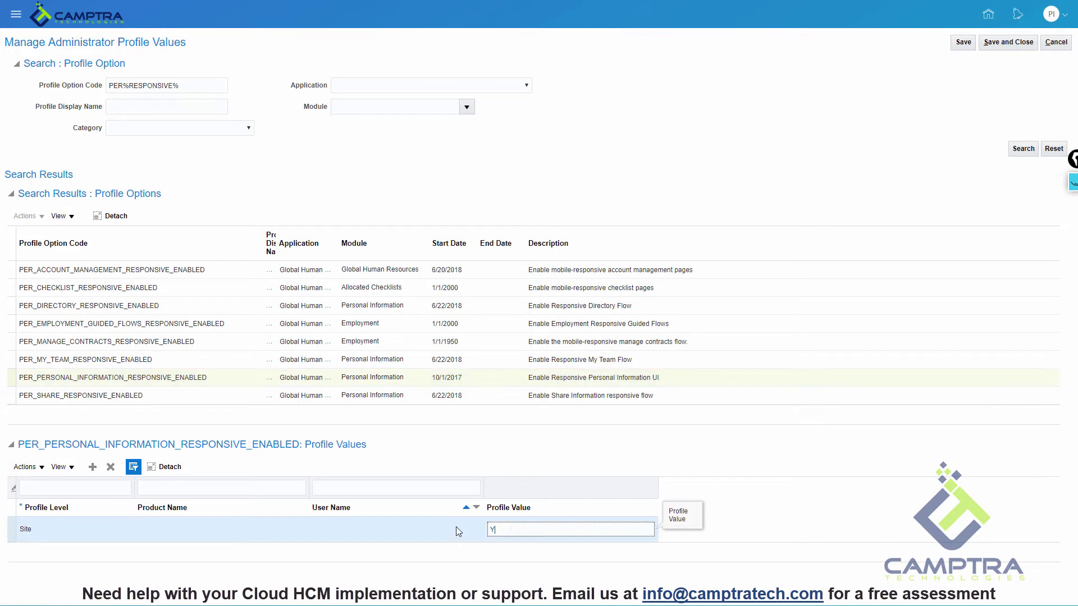
click(1008, 43)
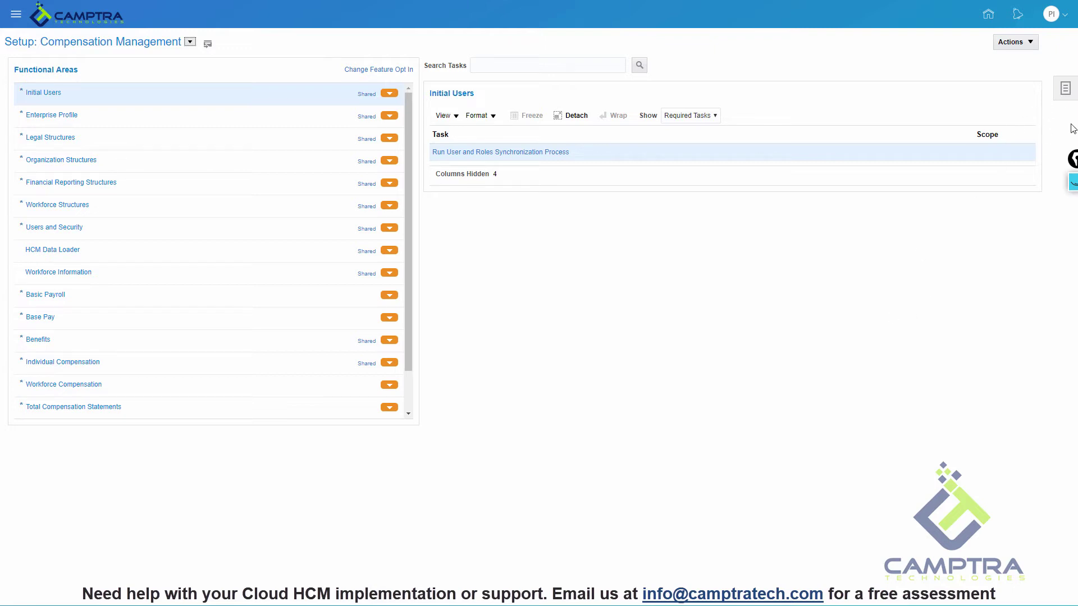
Step: Search the setup tasks for 'Manage da' to find the data role task
click(1065, 88)
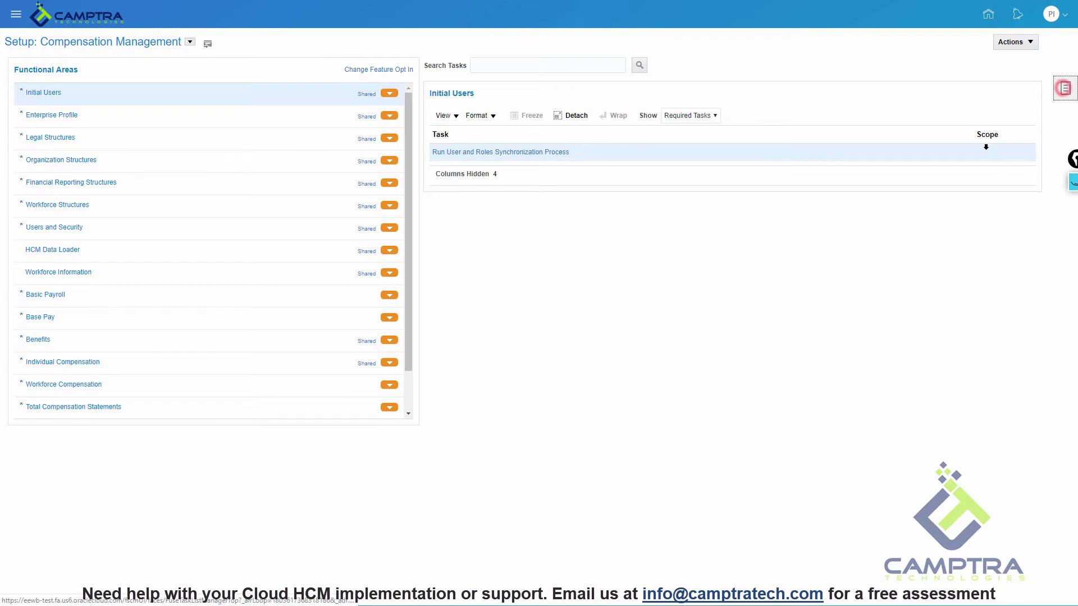
click(930, 117)
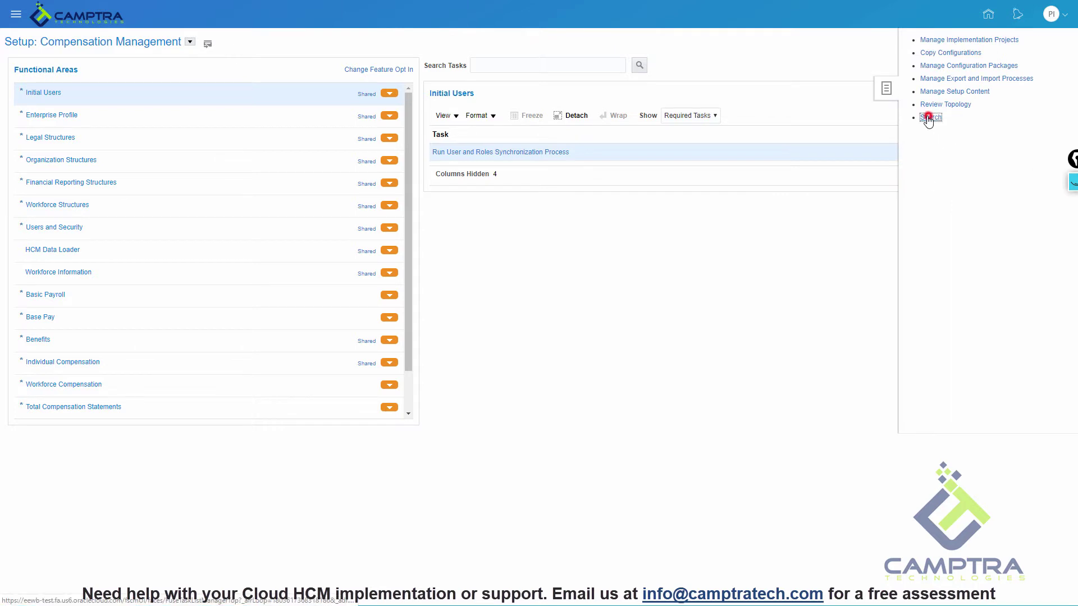
click(286, 68)
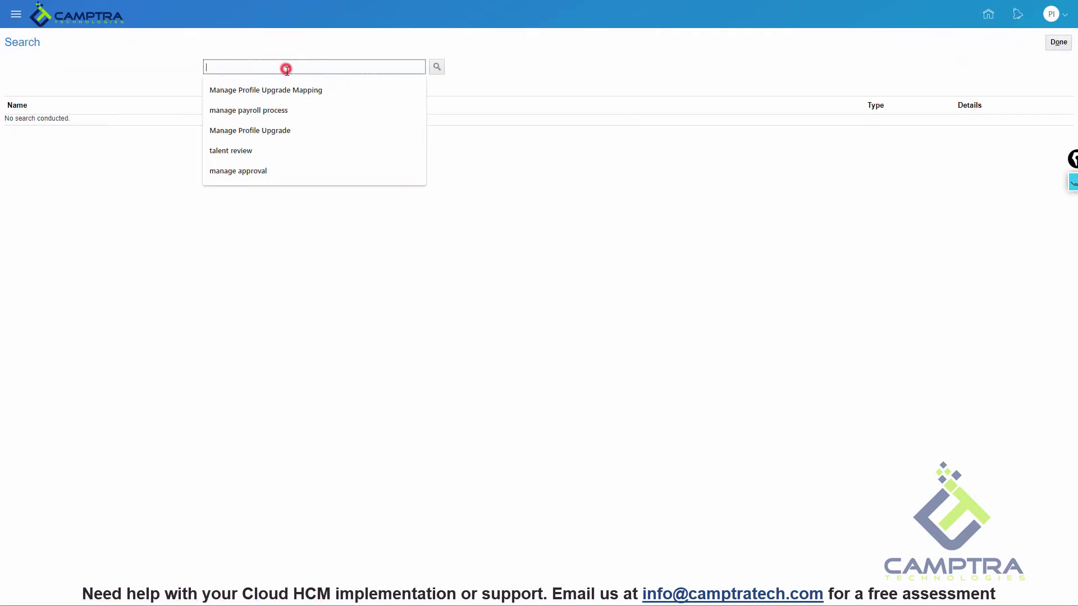
text(Manag)
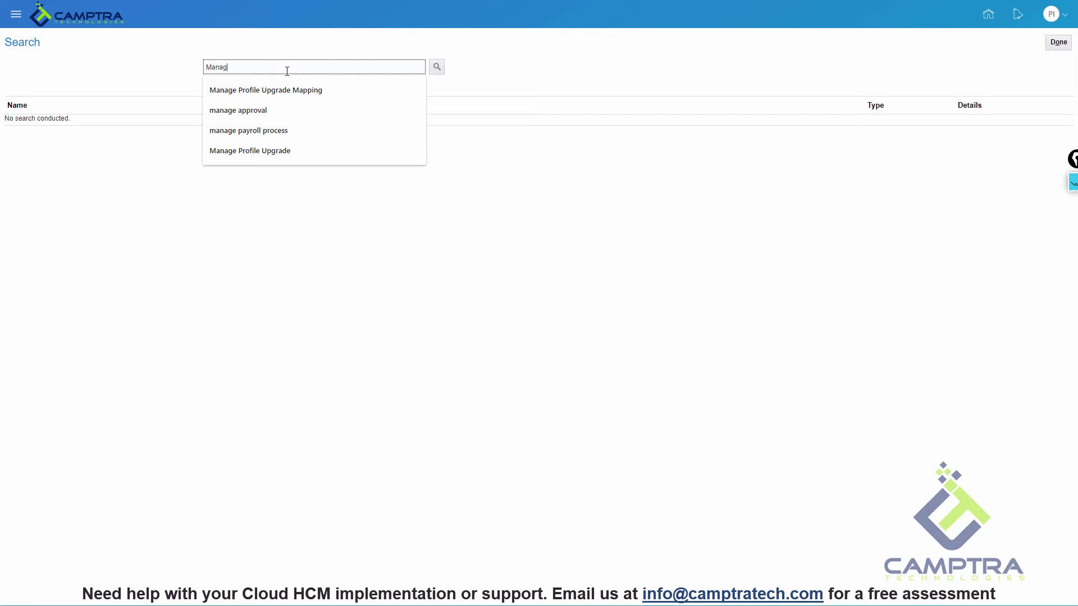
text(e data role)
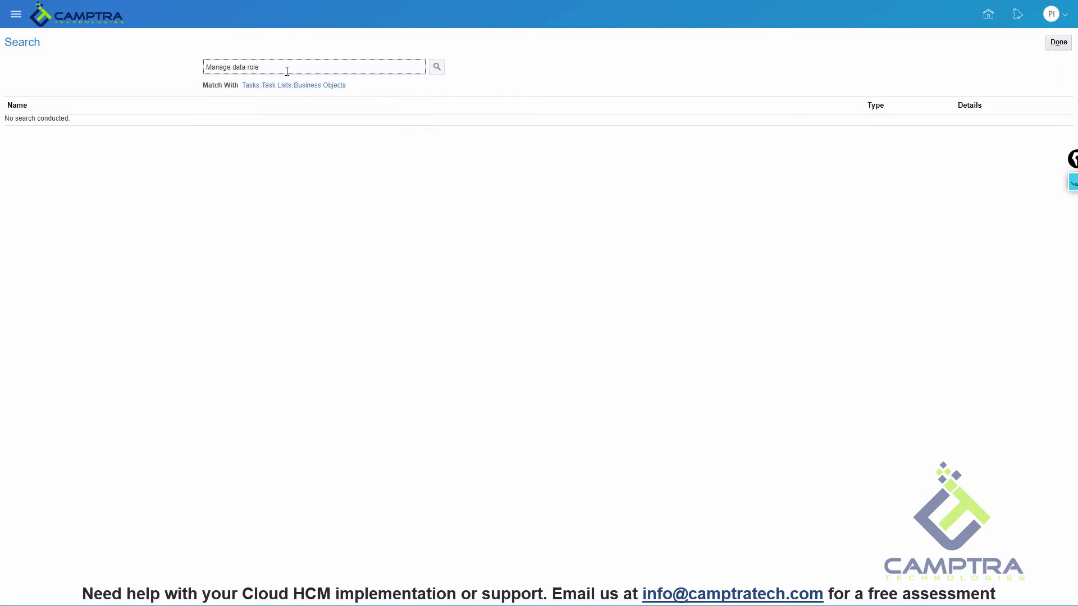
key(Return)
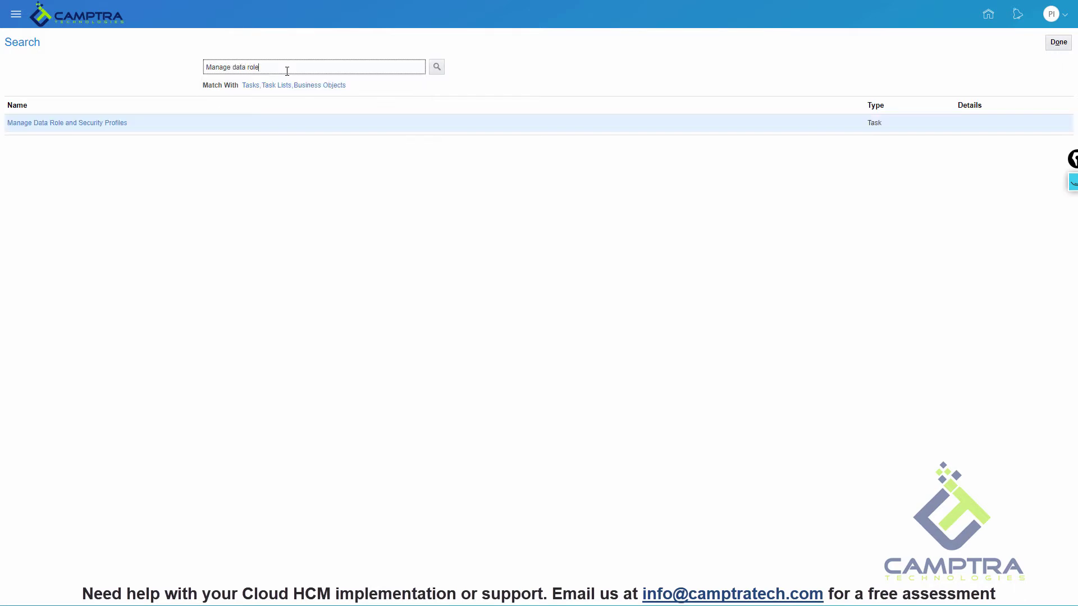
Step: In Manage Data Role and Security Profiles, search role EWT Employee and select EWT Employee V2
click(105, 123)
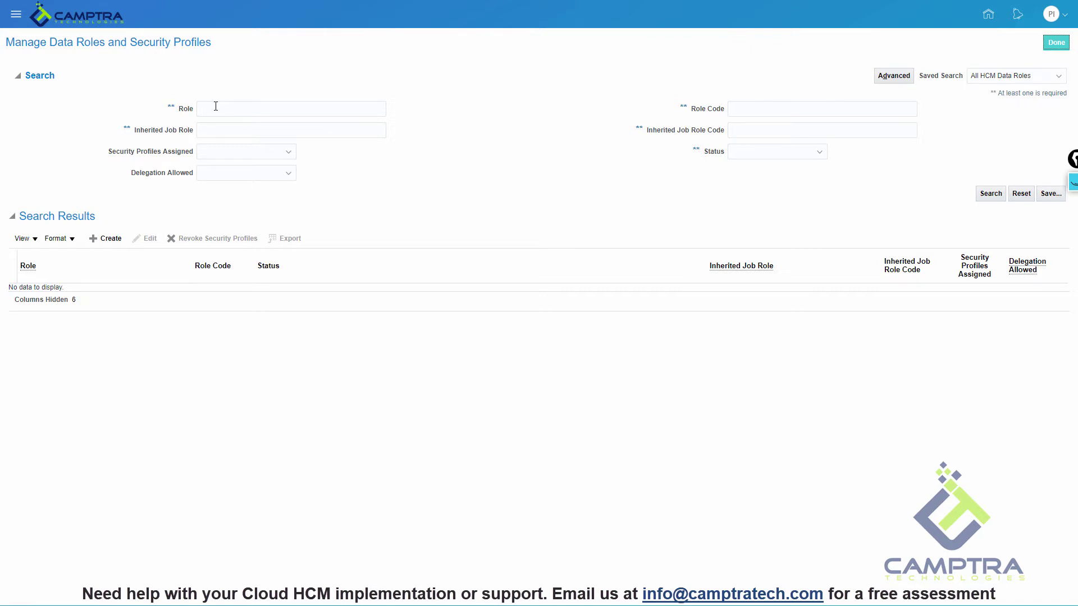
click(216, 106)
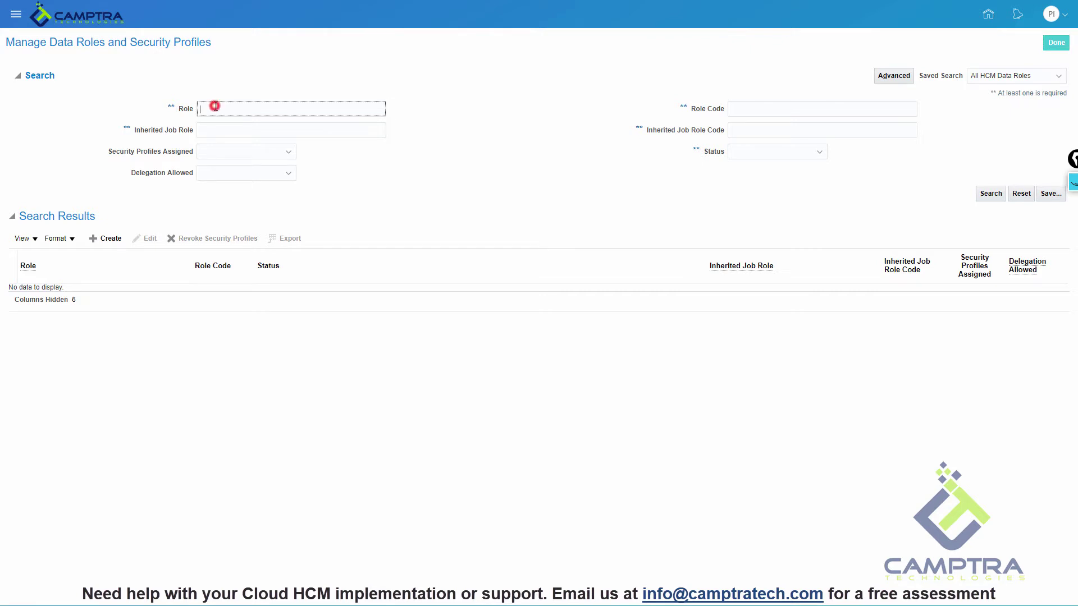
text(EW)
click(228, 132)
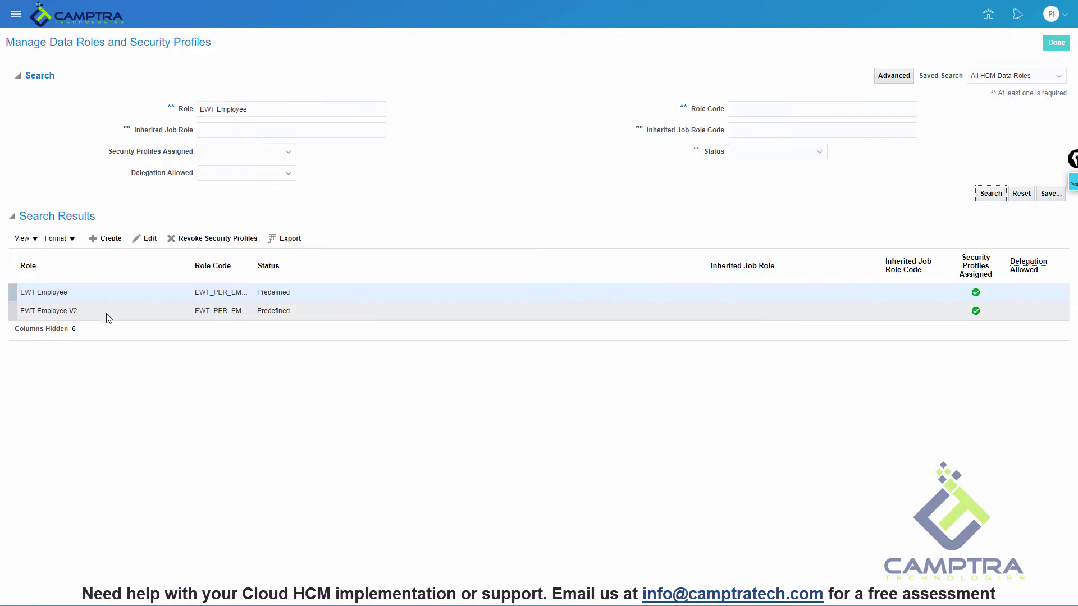
click(106, 312)
Step: Edit EWT Employee V2, skip to Review, and submit it unchanged
click(146, 238)
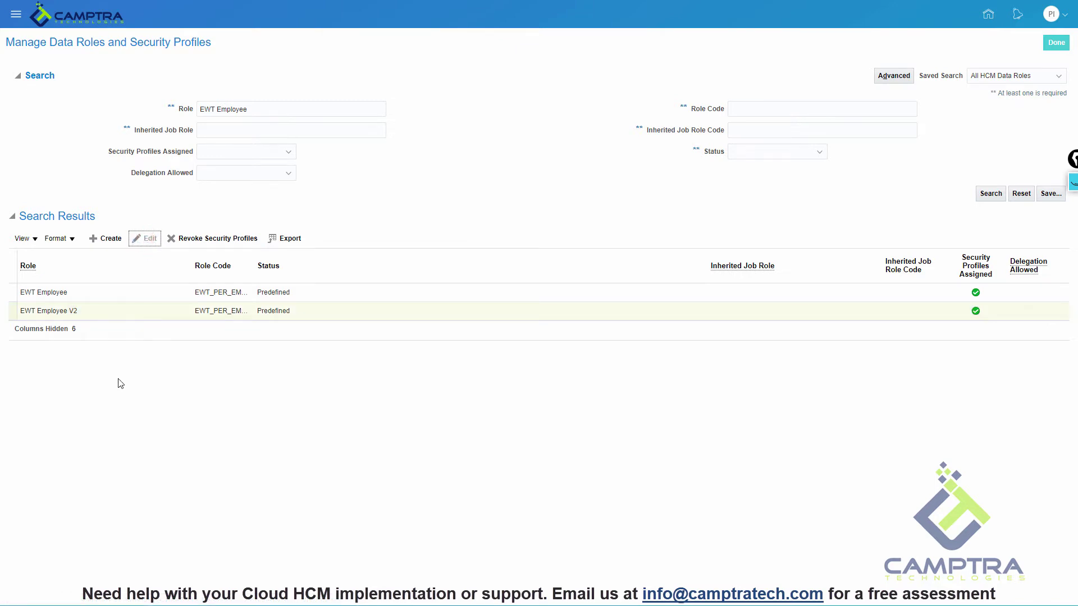
click(936, 85)
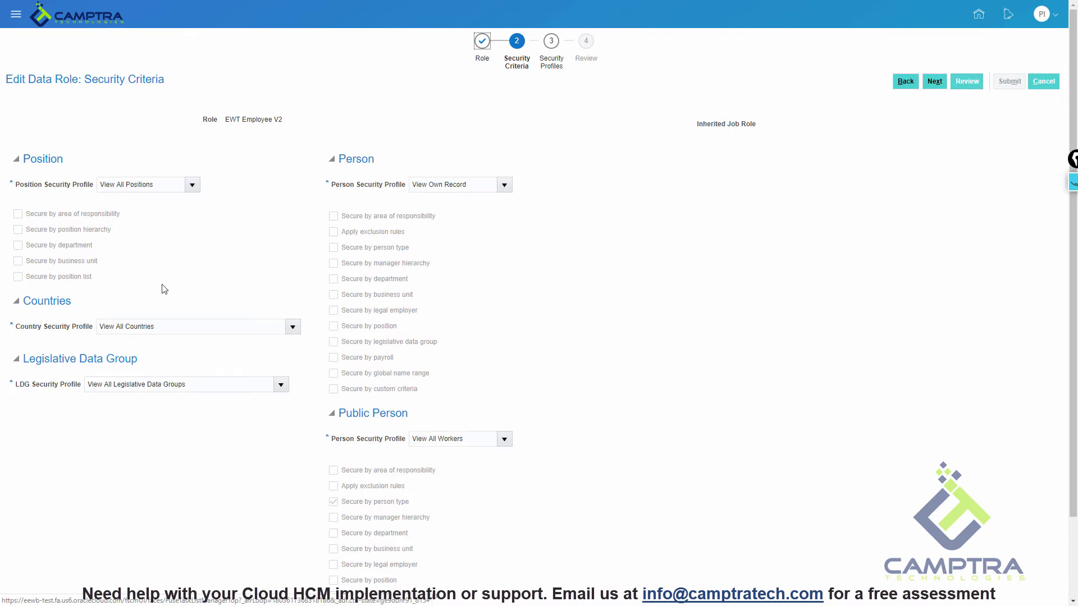
click(968, 83)
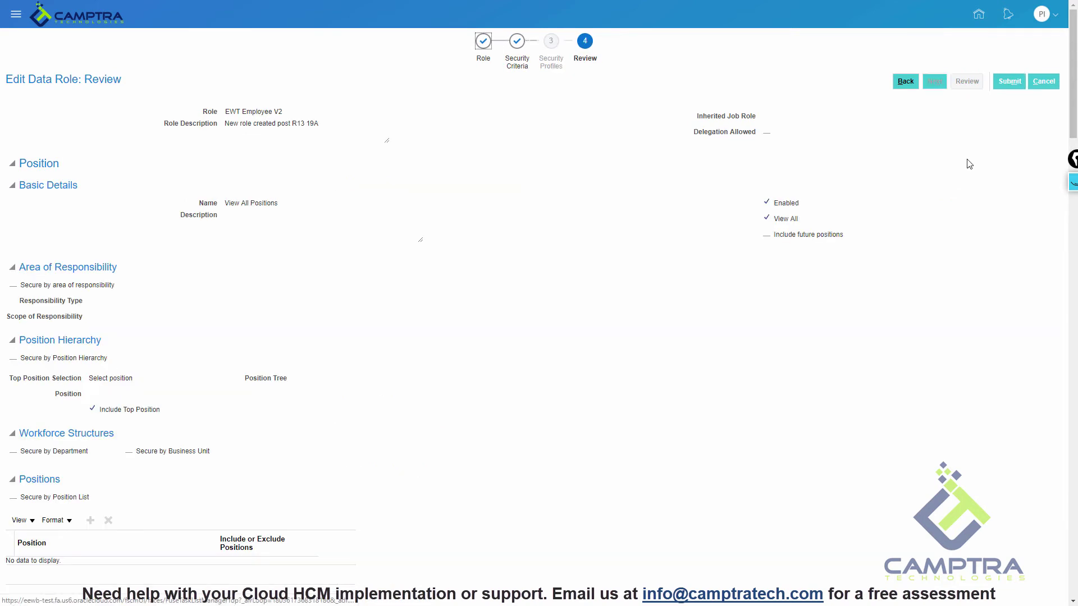
click(1010, 82)
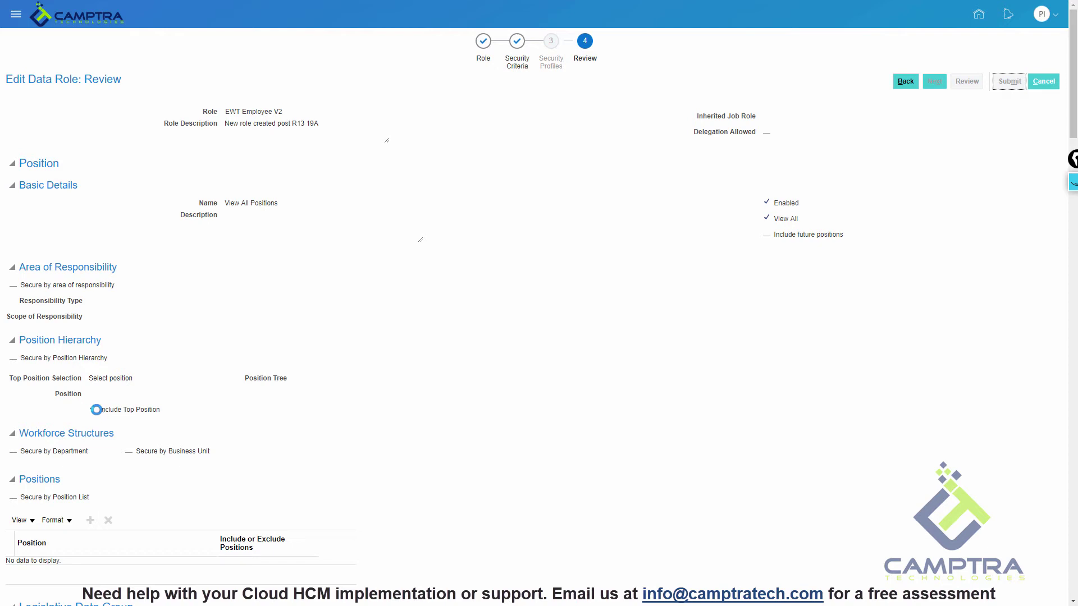
Step: Switch the role search to EWT Line Manager and resubmit its V2 data role unchanged
drag(217, 110, 249, 111)
text(Li)
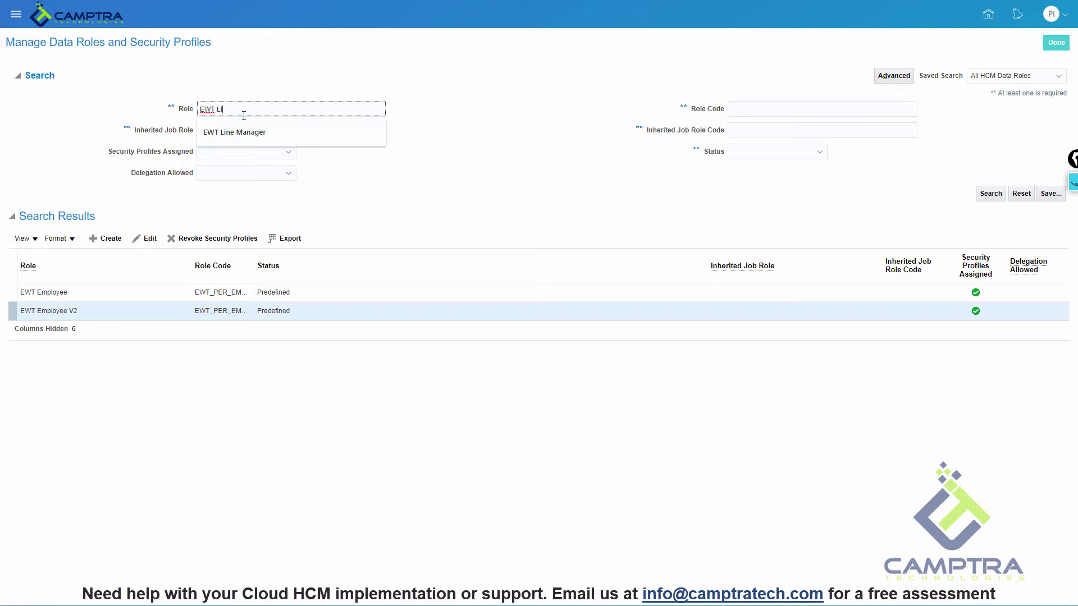
click(244, 131)
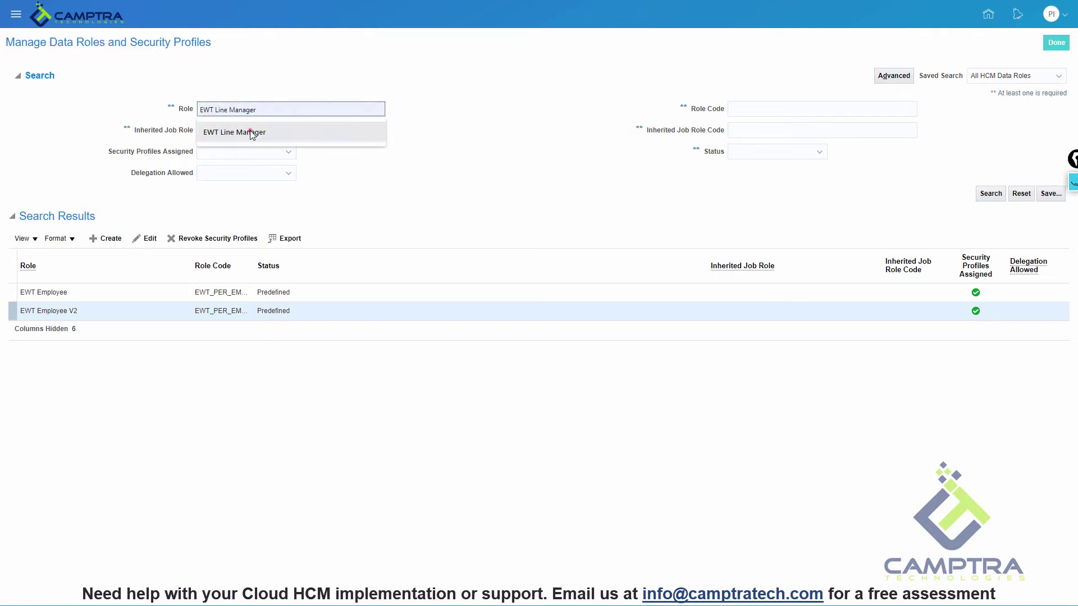
click(145, 238)
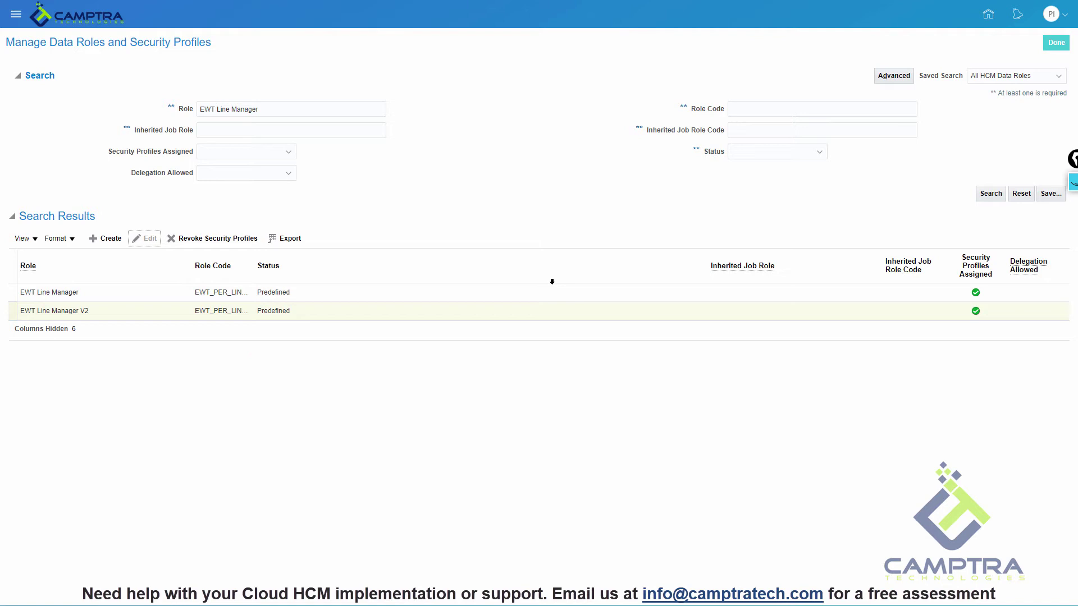
click(944, 83)
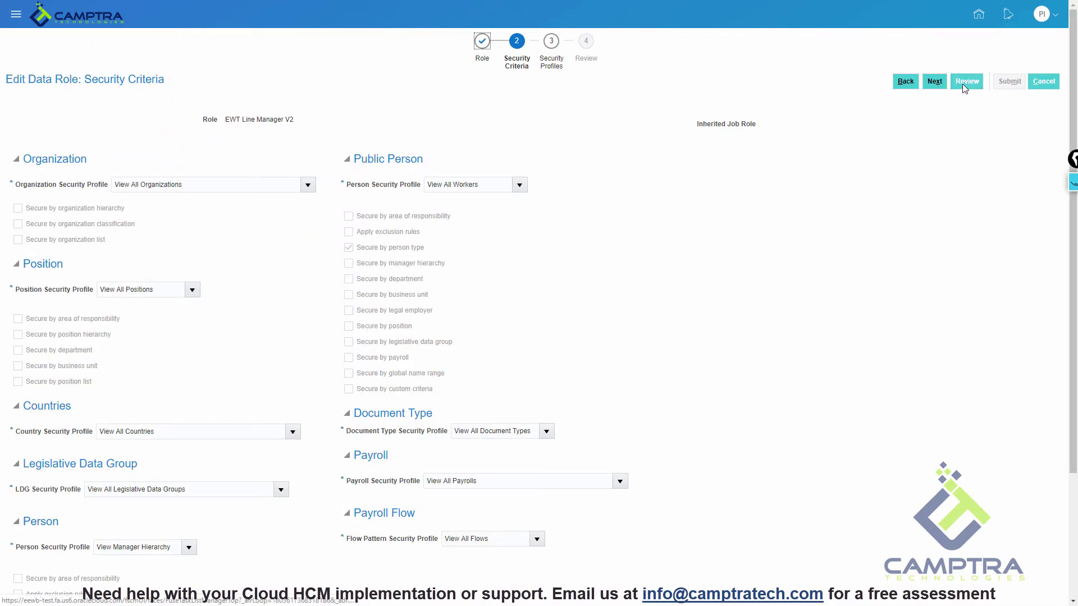
click(963, 84)
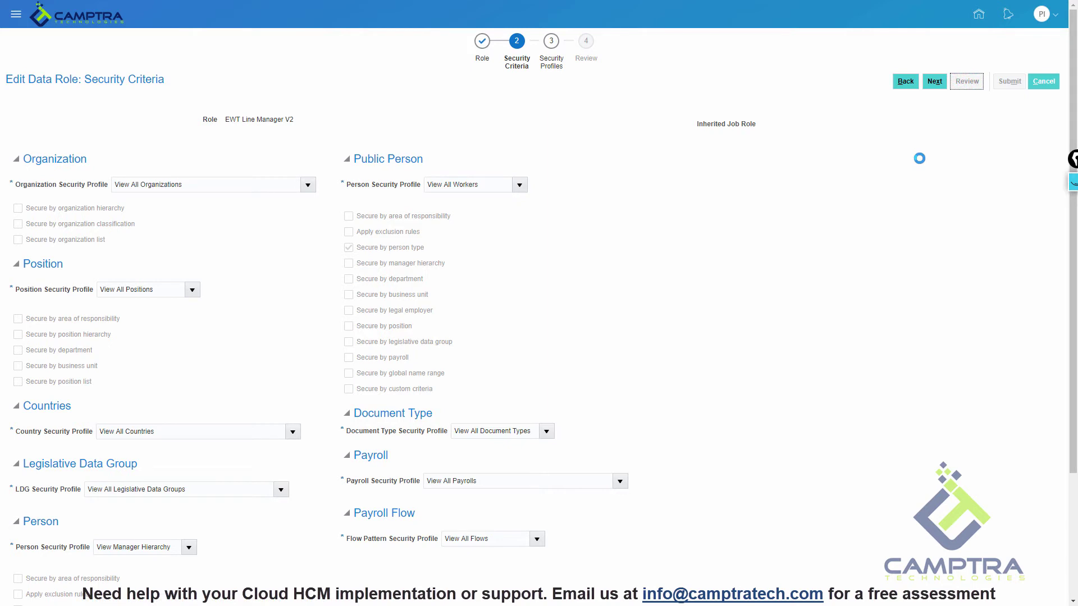
click(1010, 82)
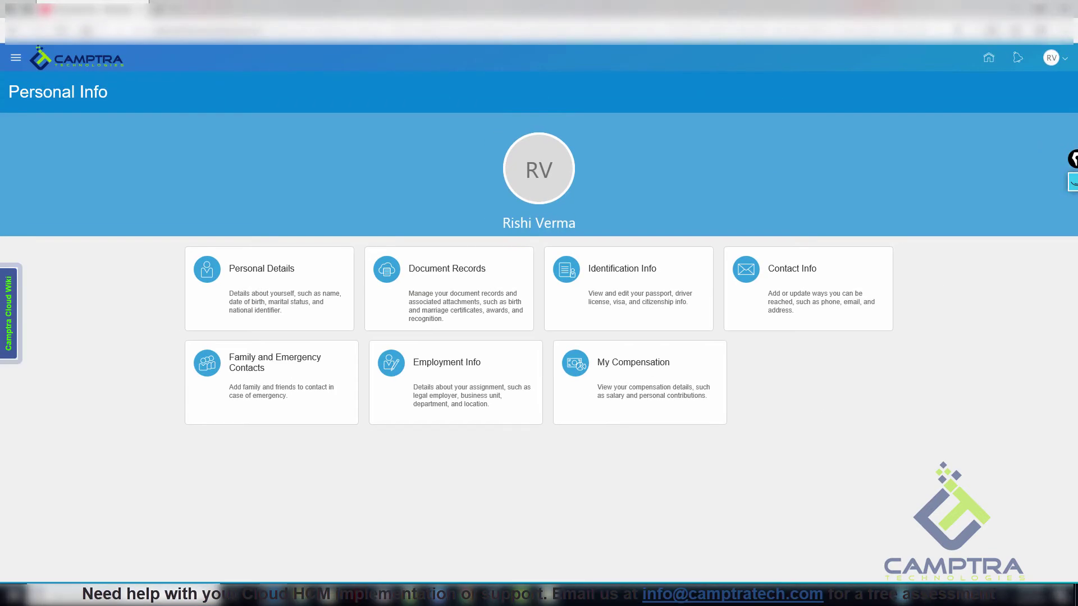
Step: Narrow the browser window to show the responsive Personal Info layout, then maximize and go full screen
click(1039, 9)
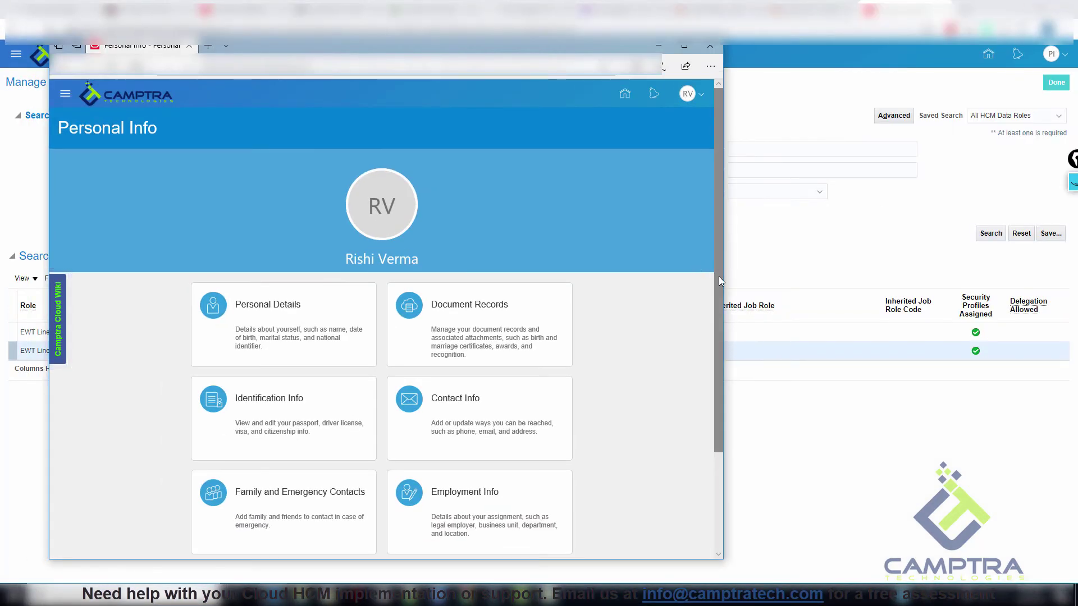
drag(722, 281, 665, 290)
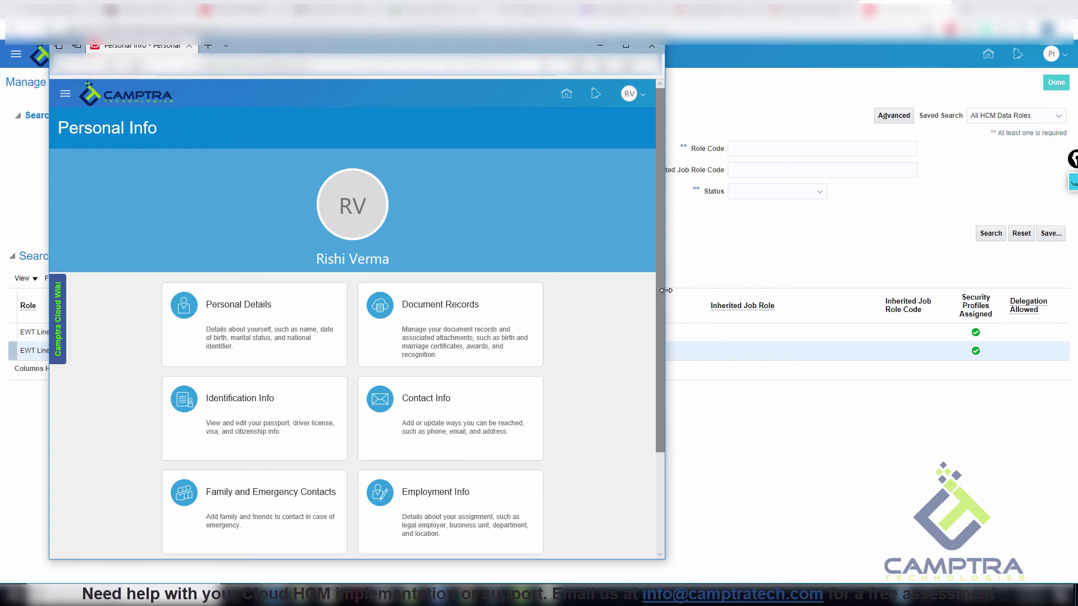
click(625, 45)
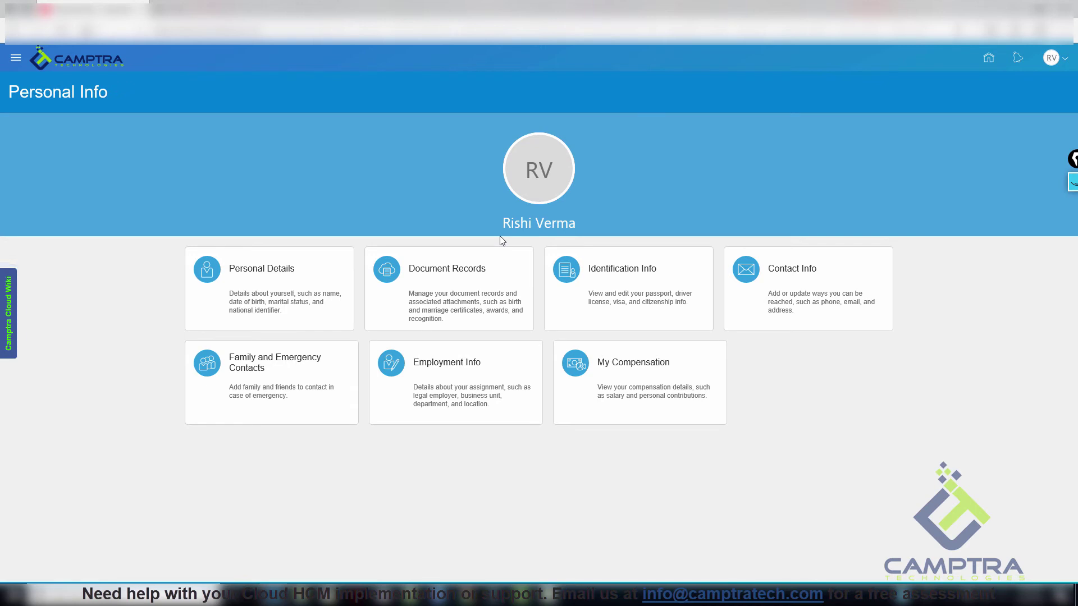
key(F11)
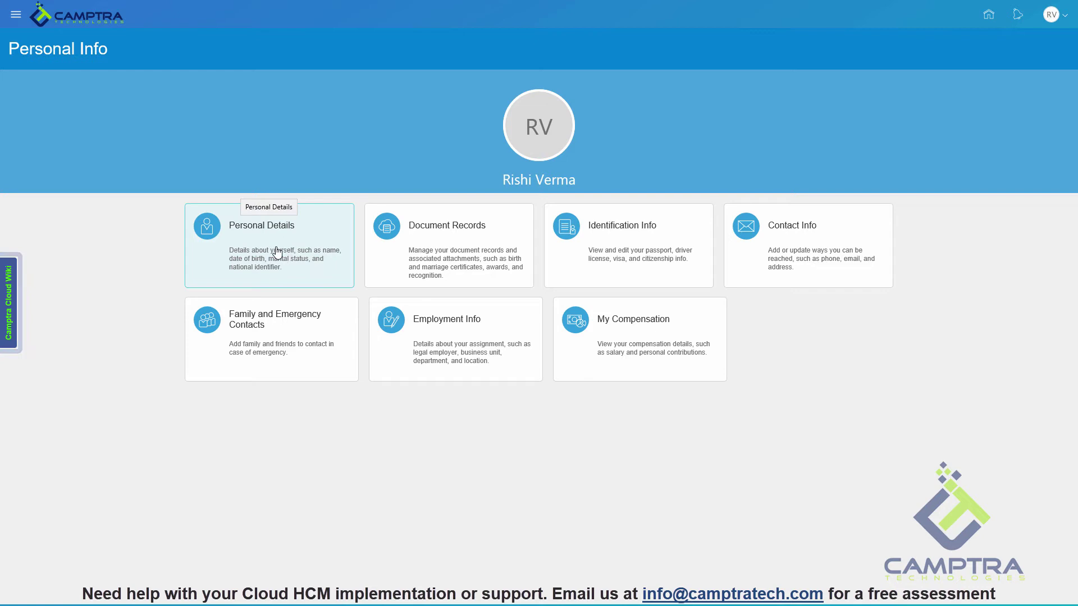
Step: Open Personal Details, expand National Identifiers, then go back to the home page
click(276, 249)
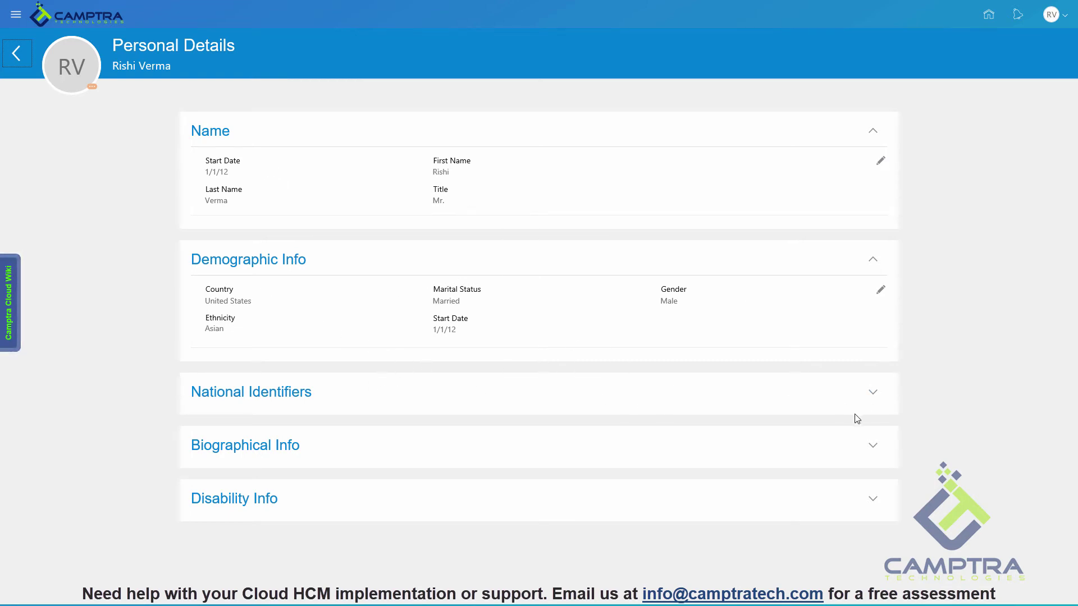
click(872, 391)
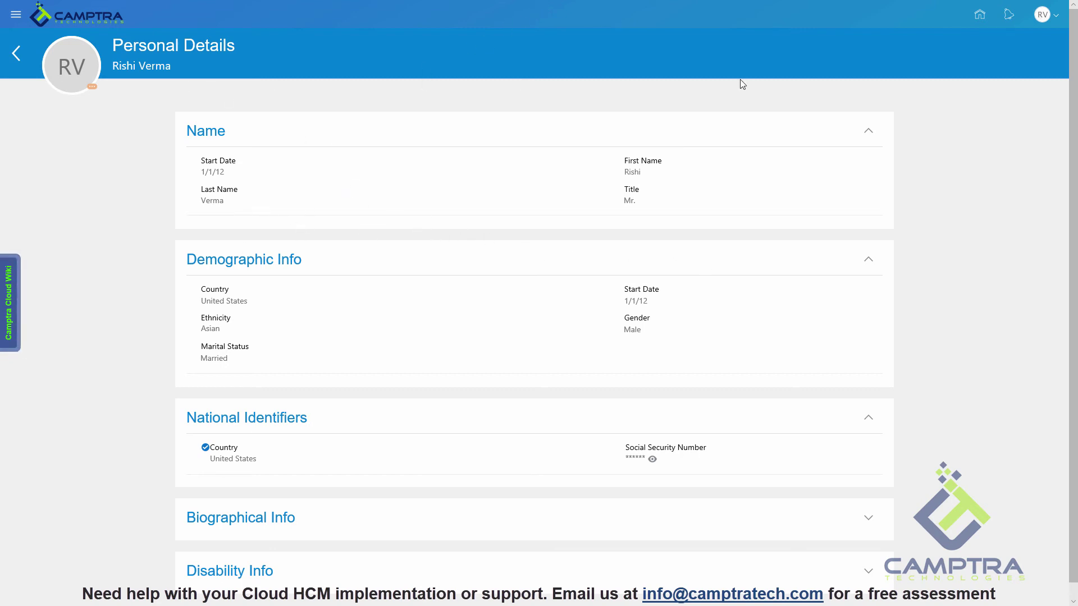
click(979, 14)
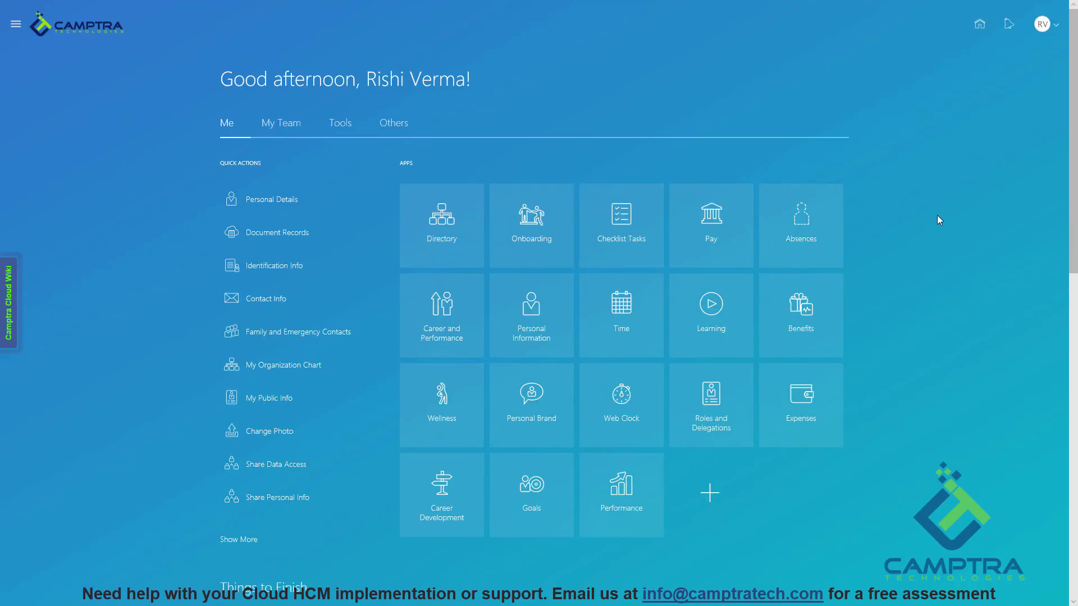
Step: Open My Team and show the first worker's action list with Change Salary and Change Manager
click(279, 123)
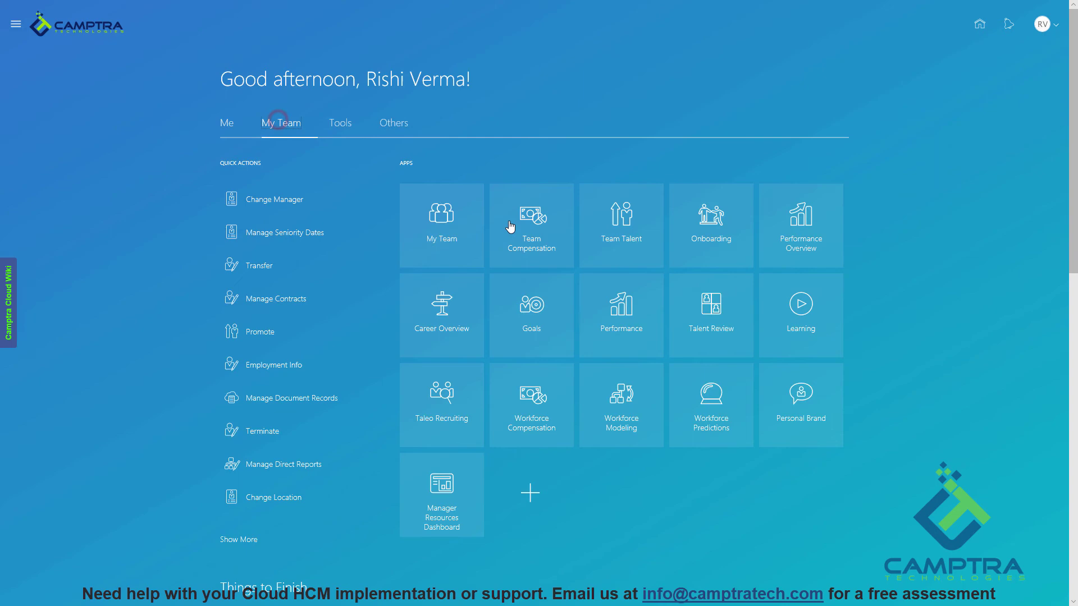
click(466, 243)
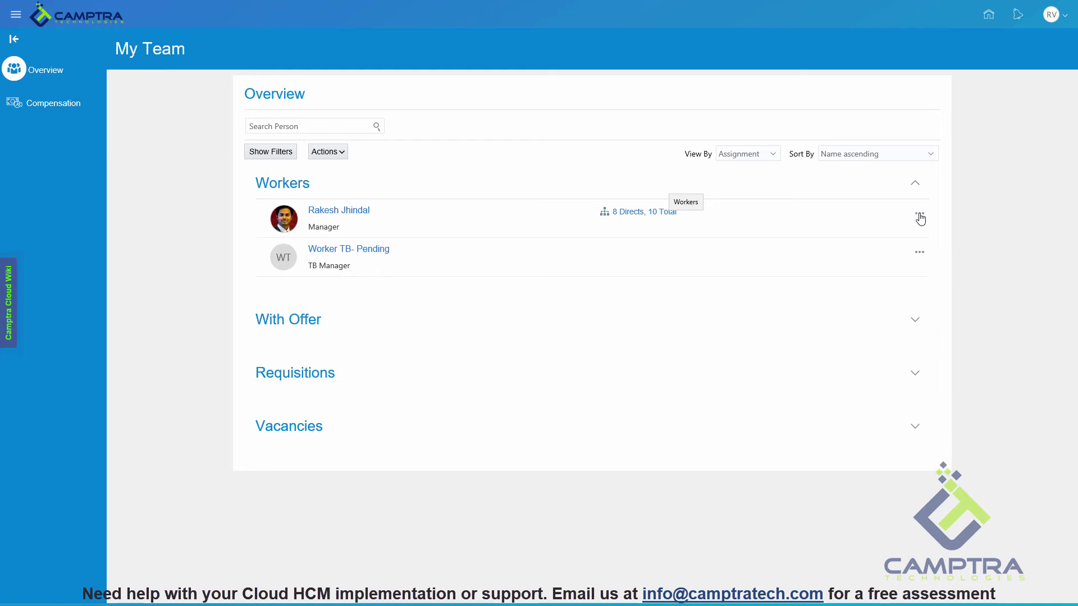
click(480, 219)
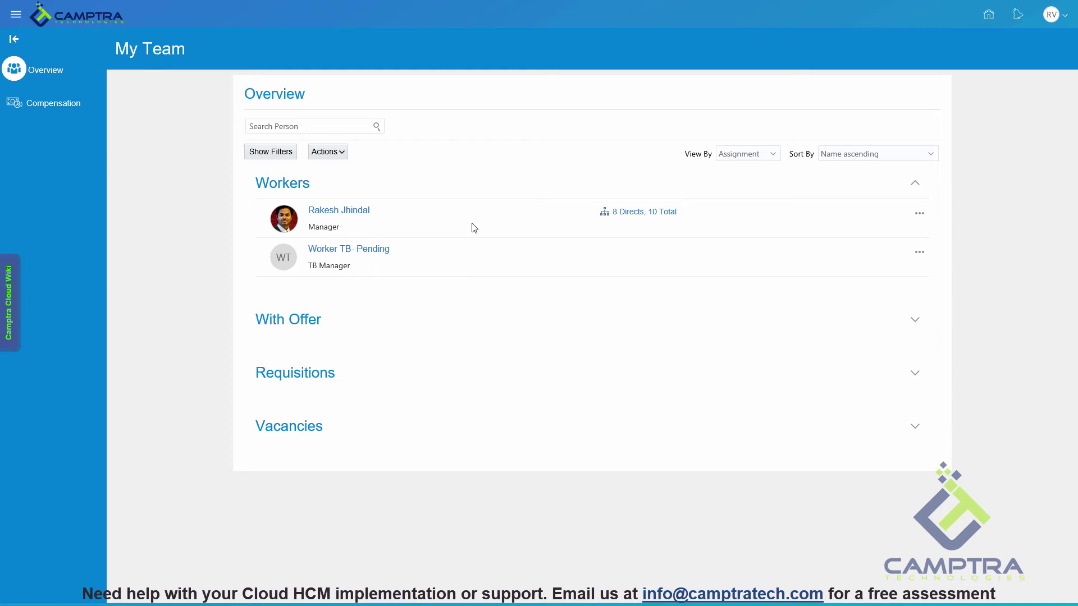
click(342, 152)
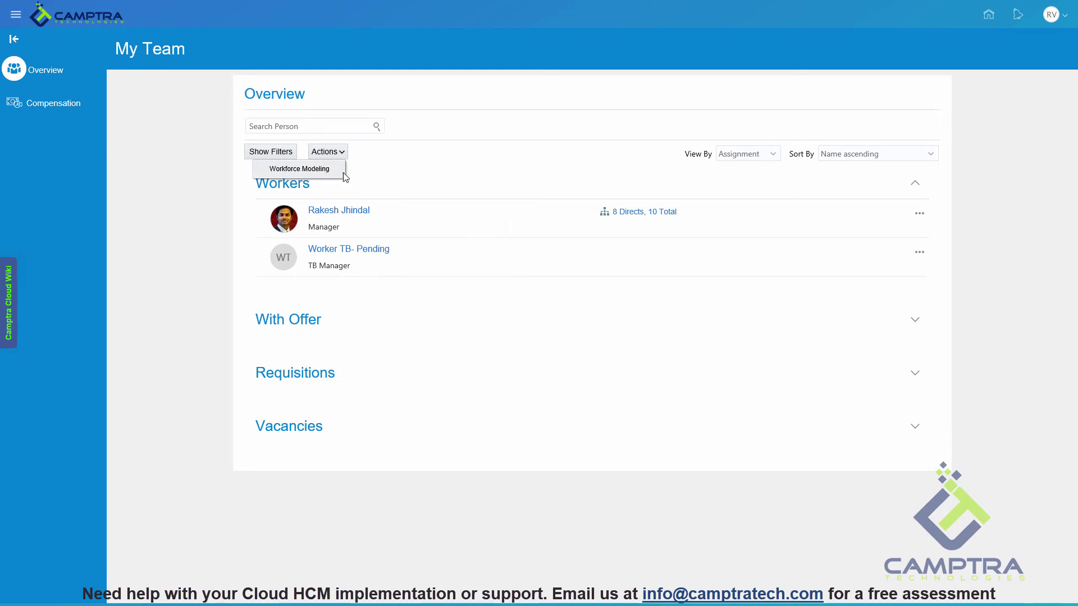
click(919, 213)
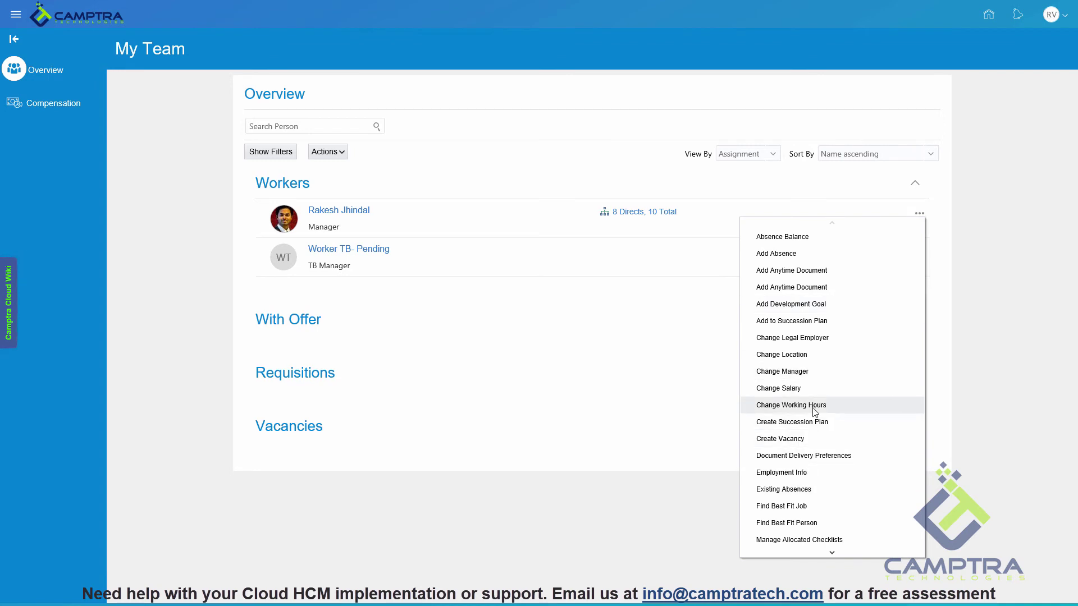
Step: Start a Change Salary for the worker with reason Agreement Change and continue to Salary Details
click(792, 389)
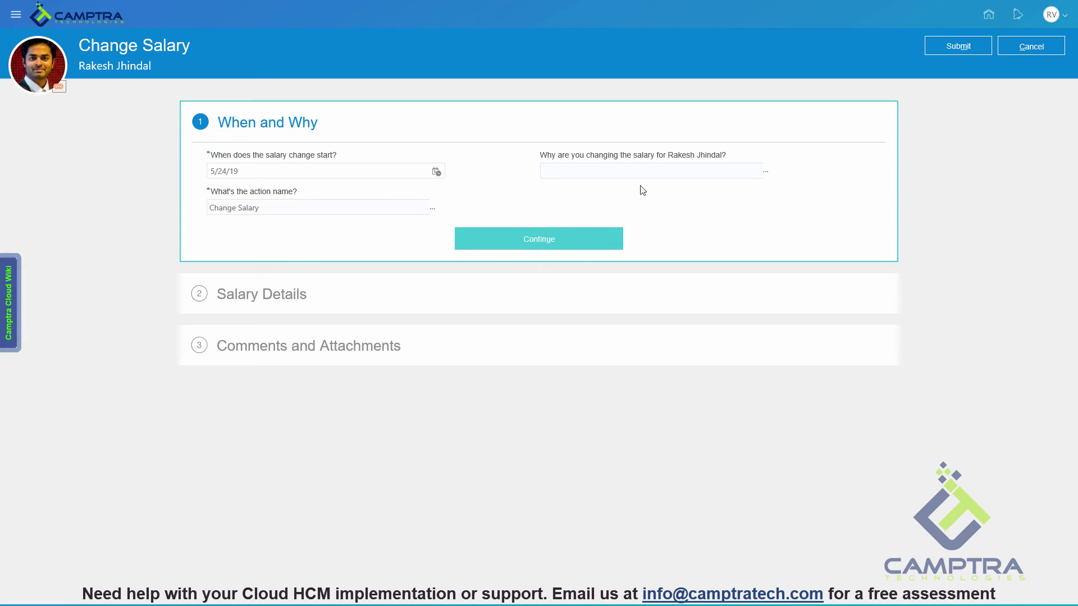
click(764, 173)
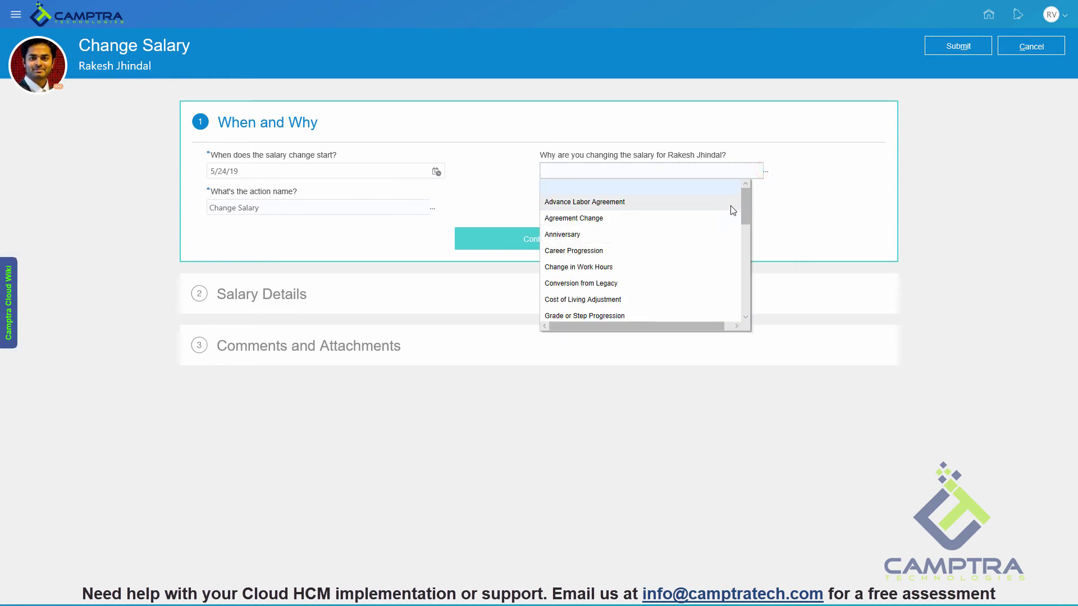
click(609, 218)
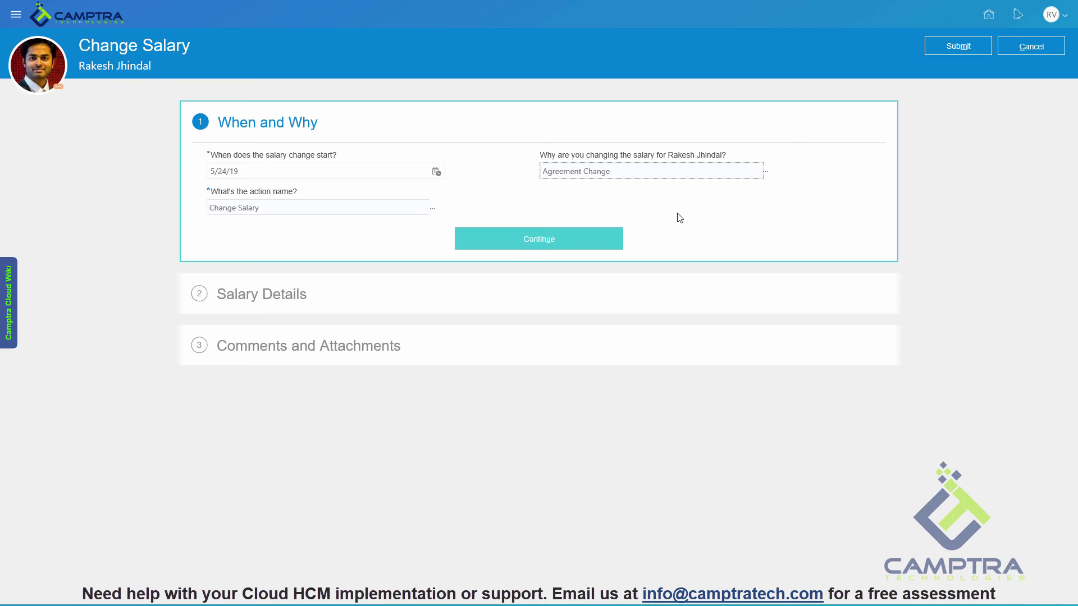
click(534, 238)
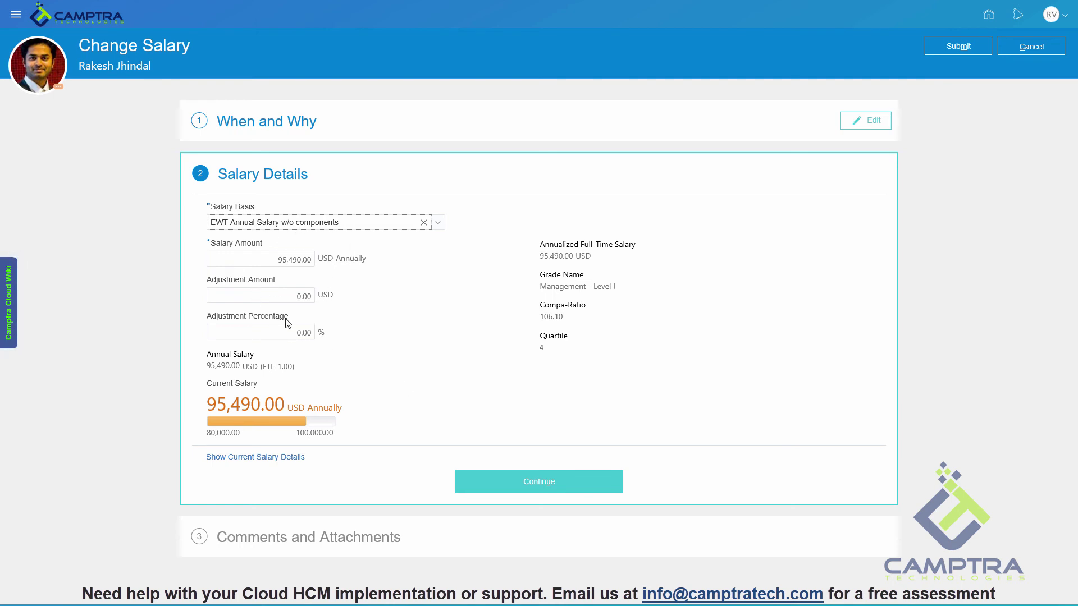
Step: Apply a 1,000.00 adjustment so the proposed salary becomes 96,490.00 USD, then continue
click(292, 336)
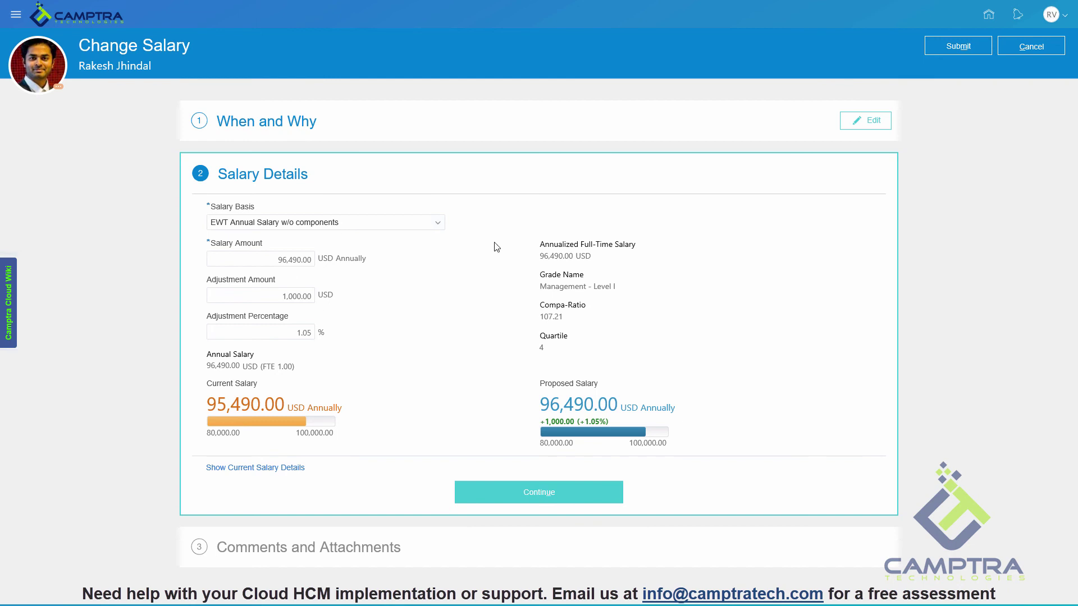
click(539, 493)
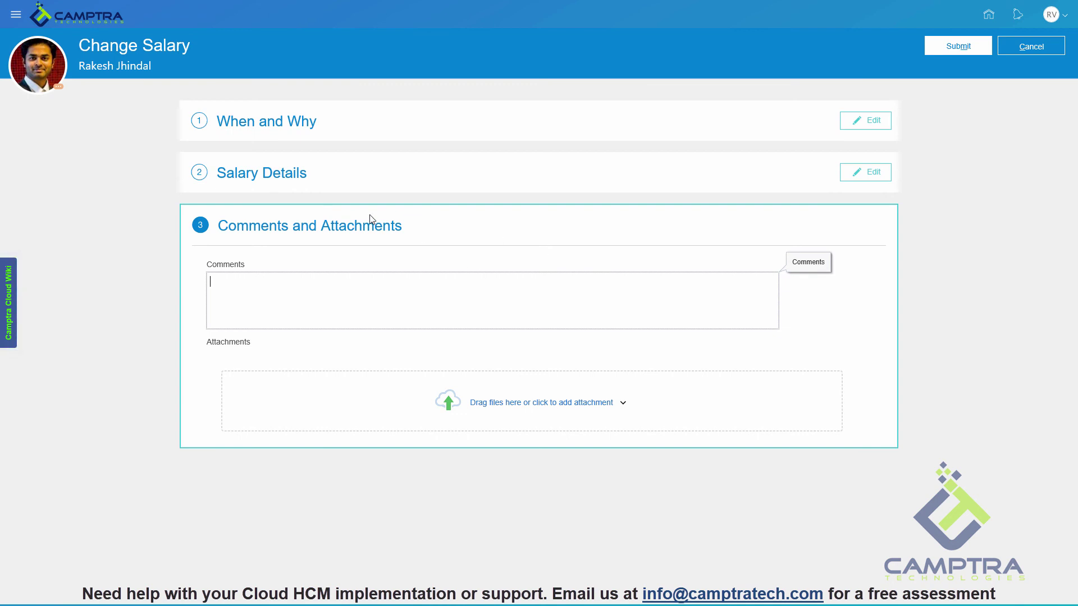
Step: Reopen Salary Details to show the proposed 96,490.00 USD annual salary, up 1.05%
click(868, 171)
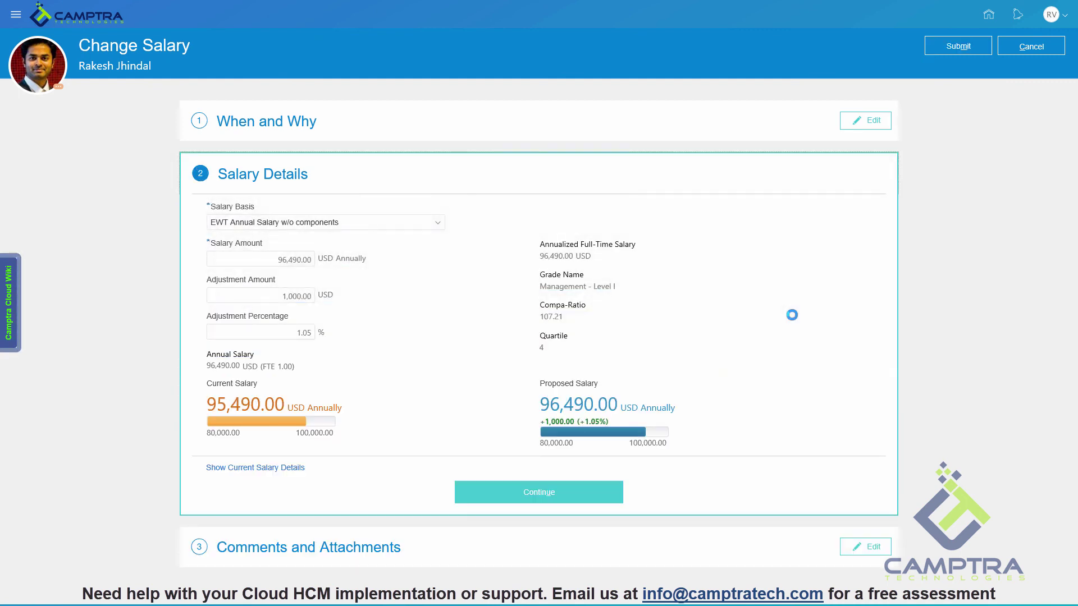